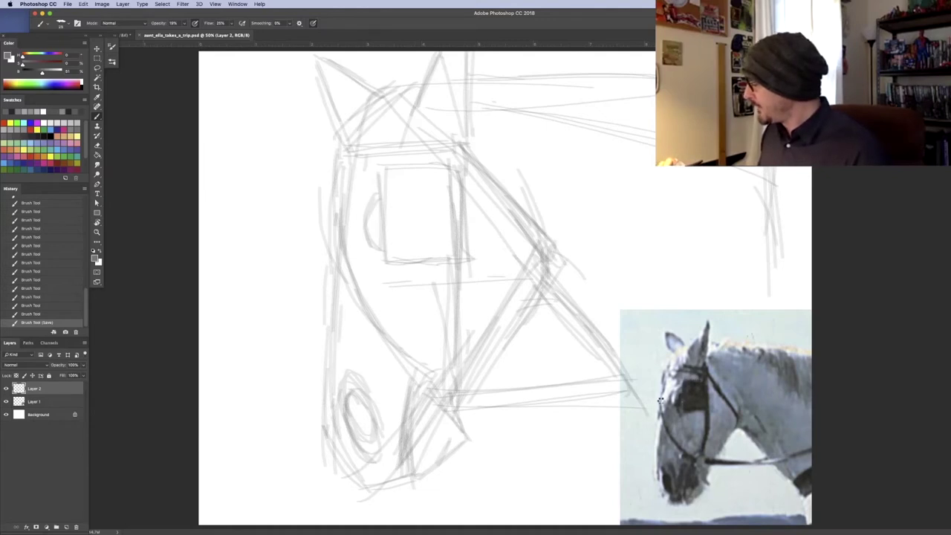
Step: Save the document and go over the upper edge of the horse's blinder square and the browband with sketch strokes
{"action": "left_click", "coordinate": [699, 373]}
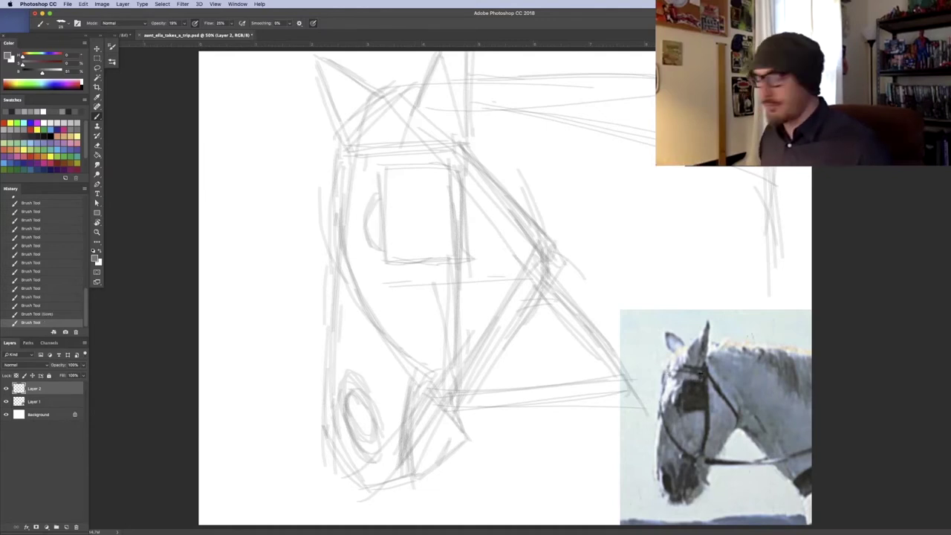
{"action": "key", "text": "super+s"}
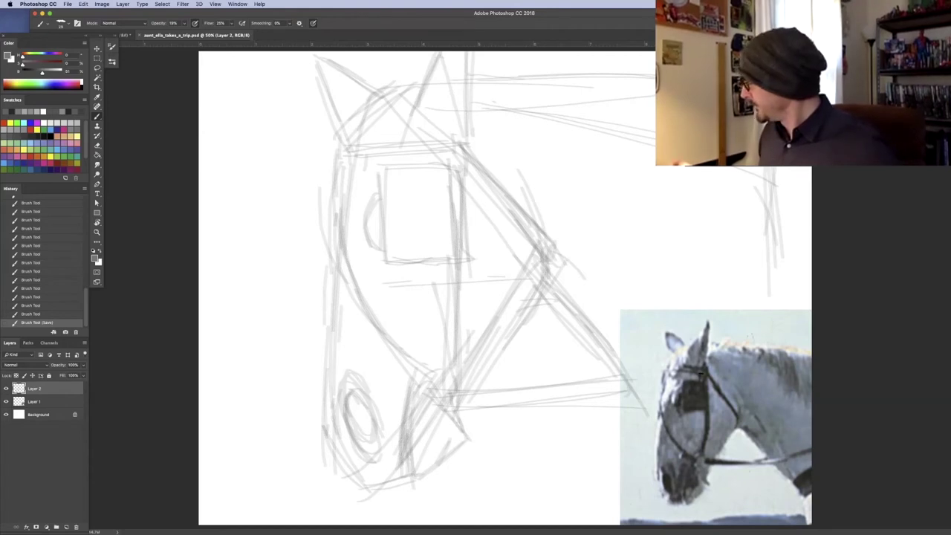
{"action": "left_click_drag", "start_coordinate": [382, 198], "coordinate": [383, 247]}
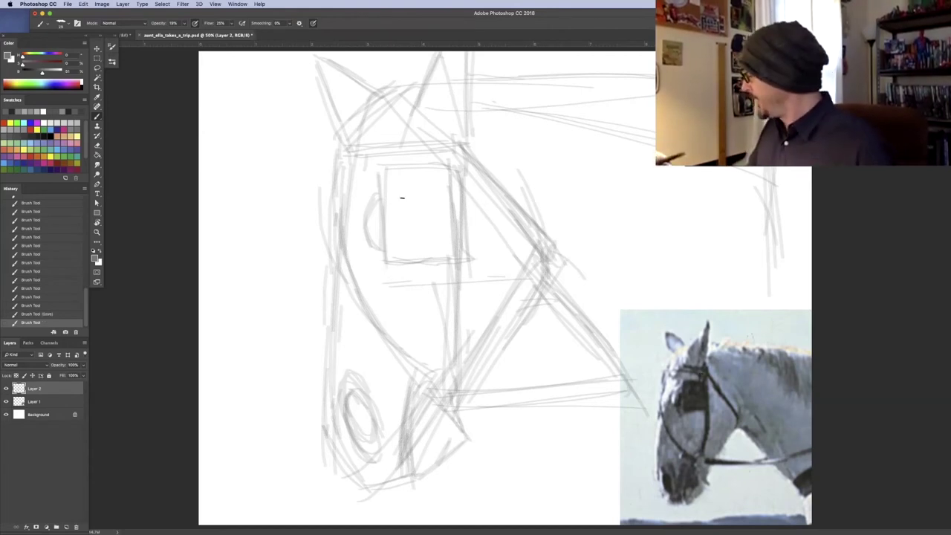
{"action": "mouse_move", "coordinate": [384, 176]}
{"action": "left_mouse_down"}
{"action": "mouse_move", "coordinate": [383, 206]}
{"action": "mouse_move", "coordinate": [381, 174]}
{"action": "mouse_move", "coordinate": [449, 177]}
{"action": "left_mouse_up"}
{"action": "mouse_move", "coordinate": [447, 173]}
{"action": "left_mouse_down"}
{"action": "mouse_move", "coordinate": [344, 146]}
{"action": "mouse_move", "coordinate": [438, 147]}
{"action": "mouse_move", "coordinate": [354, 144]}
{"action": "mouse_move", "coordinate": [446, 151]}
{"action": "mouse_move", "coordinate": [360, 154]}
{"action": "left_mouse_up"}
Step: Sketch the front contour of the horse's face from the forehead down the nose with long overlapping strokes
{"action": "mouse_move", "coordinate": [449, 155]}
{"action": "left_mouse_down"}
{"action": "mouse_move", "coordinate": [386, 146]}
{"action": "mouse_move", "coordinate": [319, 156]}
{"action": "mouse_move", "coordinate": [326, 214]}
{"action": "left_mouse_up"}
{"action": "left_click_drag", "start_coordinate": [328, 161], "coordinate": [316, 249]}
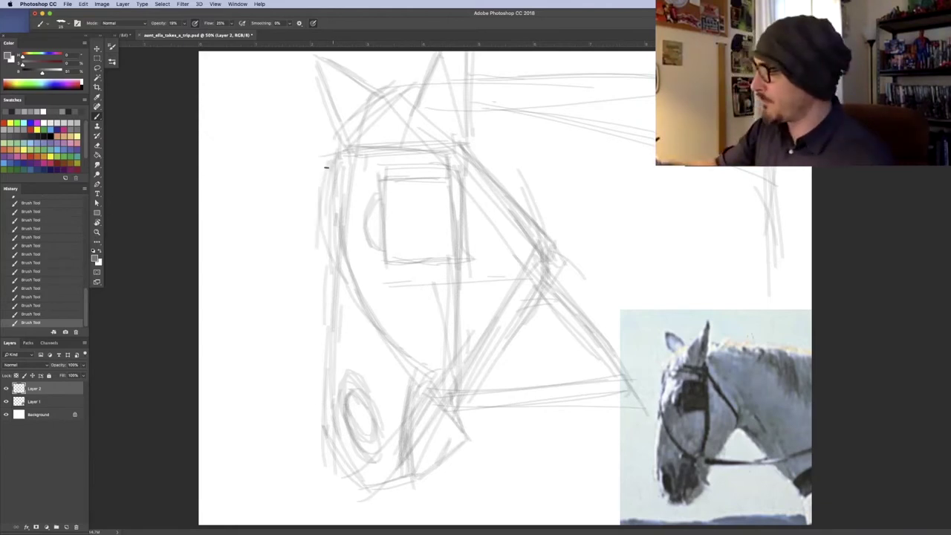
{"action": "left_click_drag", "start_coordinate": [326, 157], "coordinate": [314, 256]}
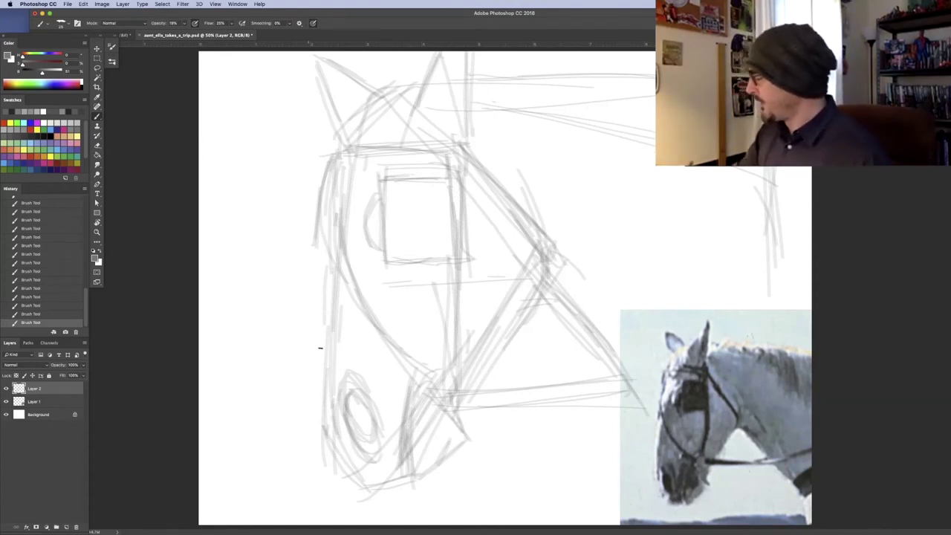
{"action": "left_click_drag", "start_coordinate": [332, 168], "coordinate": [320, 215]}
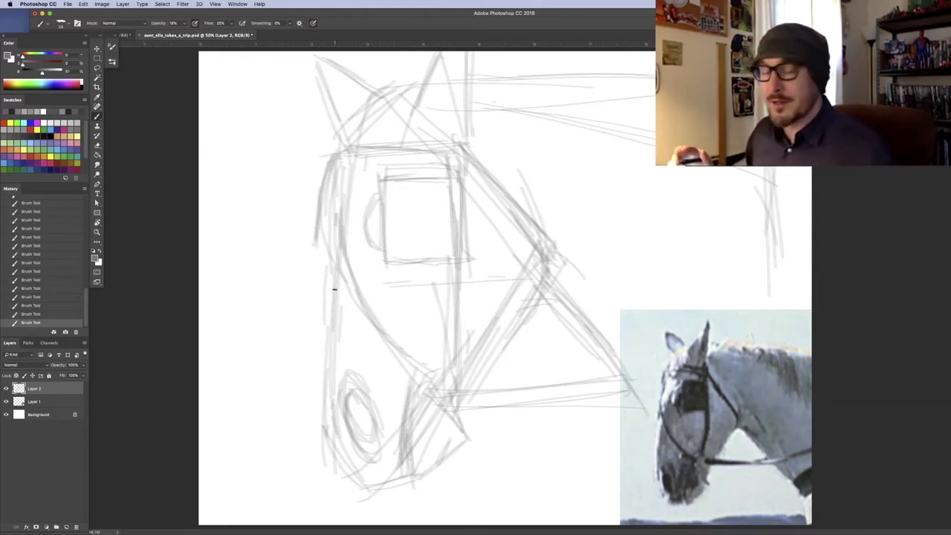
{"action": "left_click_drag", "start_coordinate": [327, 422], "coordinate": [315, 248]}
{"action": "left_click_drag", "start_coordinate": [317, 398], "coordinate": [310, 331]}
{"action": "left_click_drag", "start_coordinate": [330, 184], "coordinate": [318, 349]}
{"action": "left_click_drag", "start_coordinate": [321, 211], "coordinate": [322, 409]}
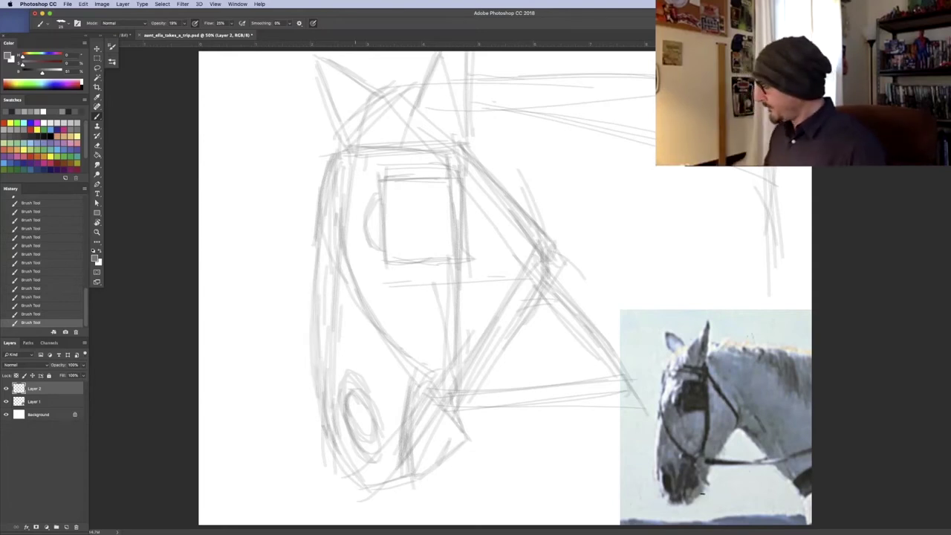
Step: Reinforce the rounded muzzle contour and define the nostril oval with repeated brush strokes
{"action": "left_click_drag", "start_coordinate": [329, 438], "coordinate": [364, 482]}
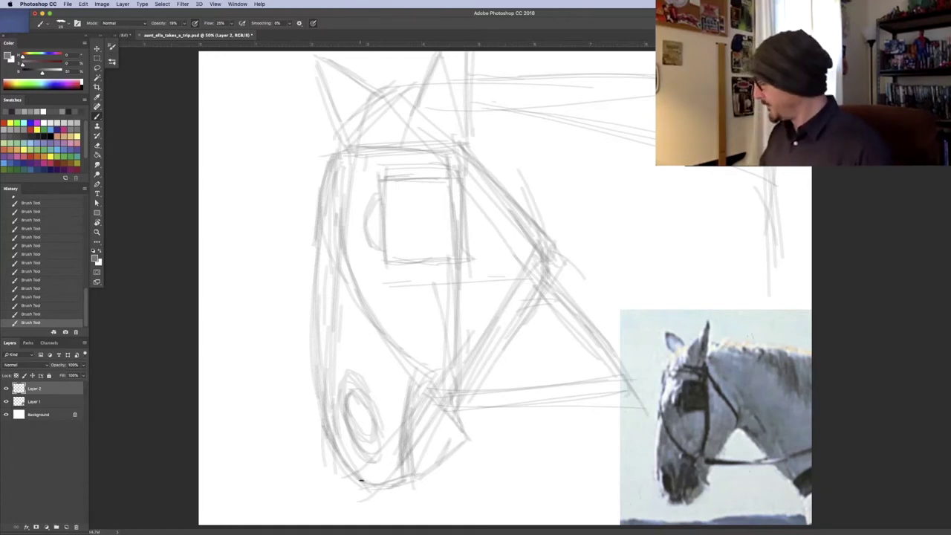
{"action": "left_click_drag", "start_coordinate": [344, 412], "coordinate": [354, 445]}
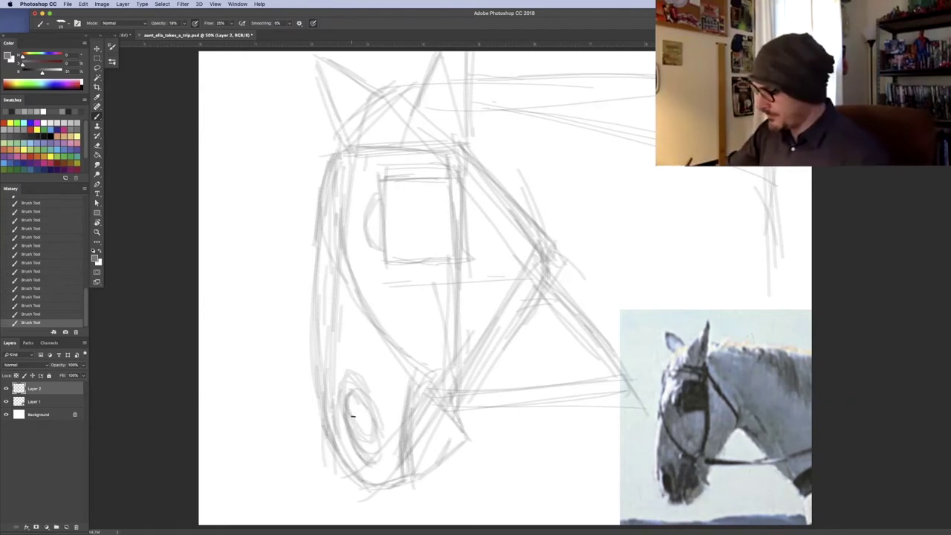
{"action": "mouse_move", "coordinate": [362, 402]}
{"action": "left_mouse_down"}
{"action": "mouse_move", "coordinate": [355, 445]}
{"action": "mouse_move", "coordinate": [385, 464]}
{"action": "left_mouse_up"}
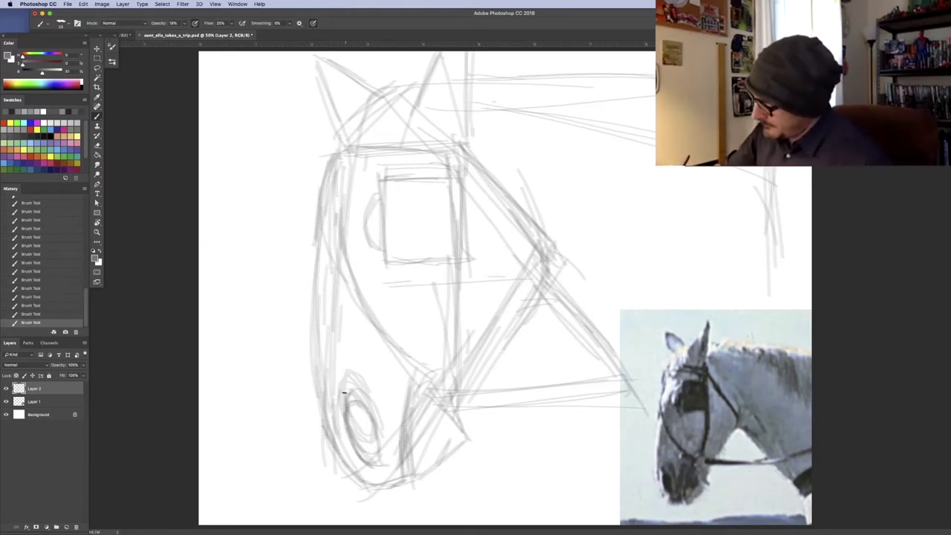
{"action": "left_click_drag", "start_coordinate": [344, 396], "coordinate": [378, 456]}
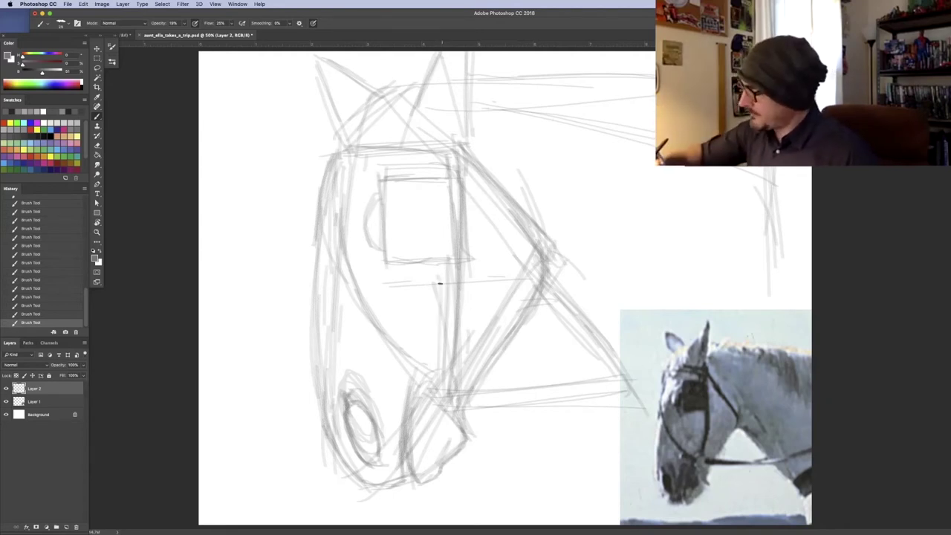
Step: Sketch the cheek strap with a round bit ring at its lower end, and darken the curved strap running down the face
{"action": "left_click_drag", "start_coordinate": [442, 284], "coordinate": [443, 378]}
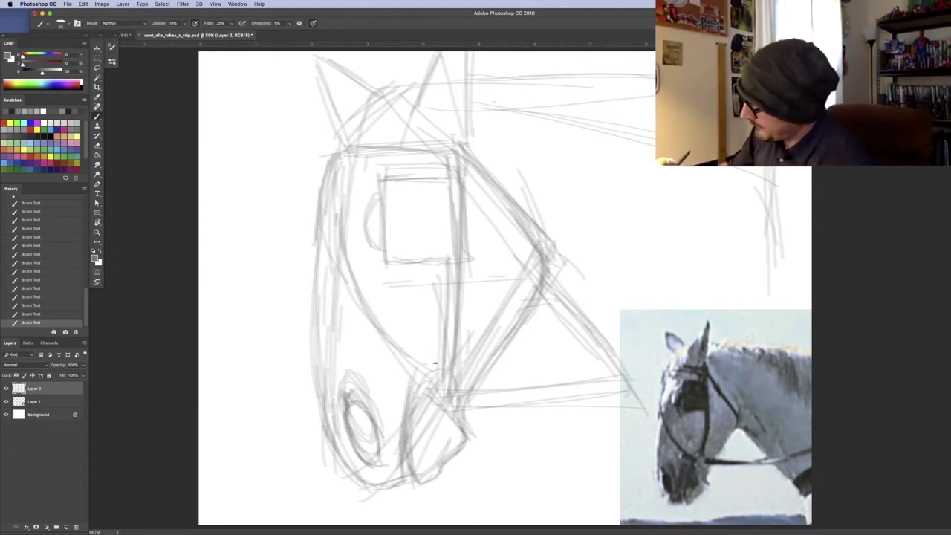
{"action": "mouse_move", "coordinate": [424, 369]}
{"action": "left_mouse_down"}
{"action": "mouse_move", "coordinate": [443, 373]}
{"action": "mouse_move", "coordinate": [458, 400]}
{"action": "left_mouse_up"}
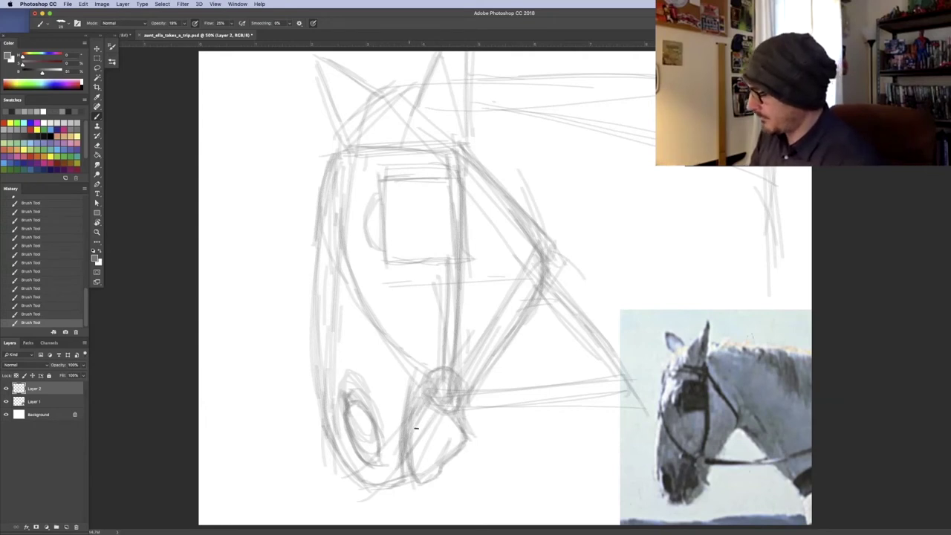
{"action": "left_click_drag", "start_coordinate": [435, 410], "coordinate": [413, 438]}
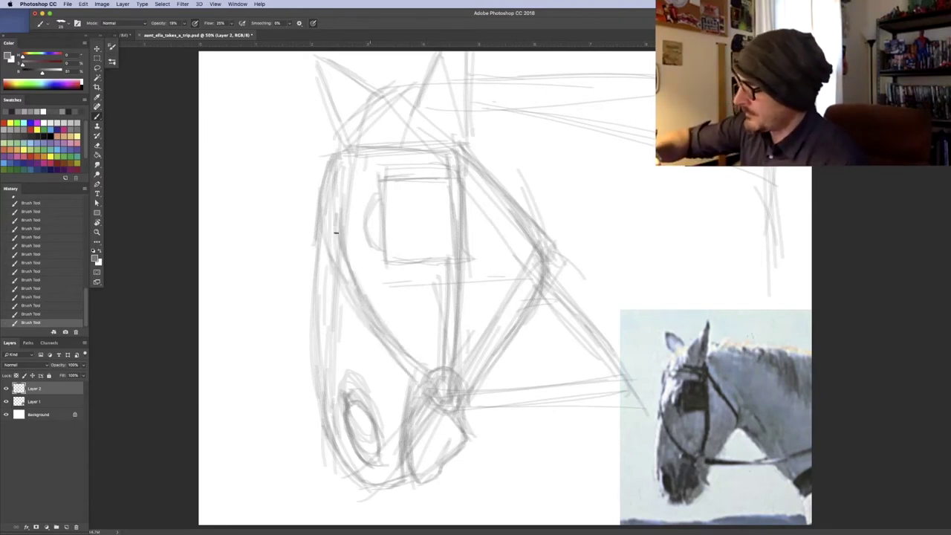
{"action": "mouse_move", "coordinate": [332, 203]}
{"action": "left_mouse_down"}
{"action": "mouse_move", "coordinate": [351, 304]}
{"action": "mouse_move", "coordinate": [320, 194]}
{"action": "mouse_move", "coordinate": [339, 279]}
{"action": "left_mouse_up"}
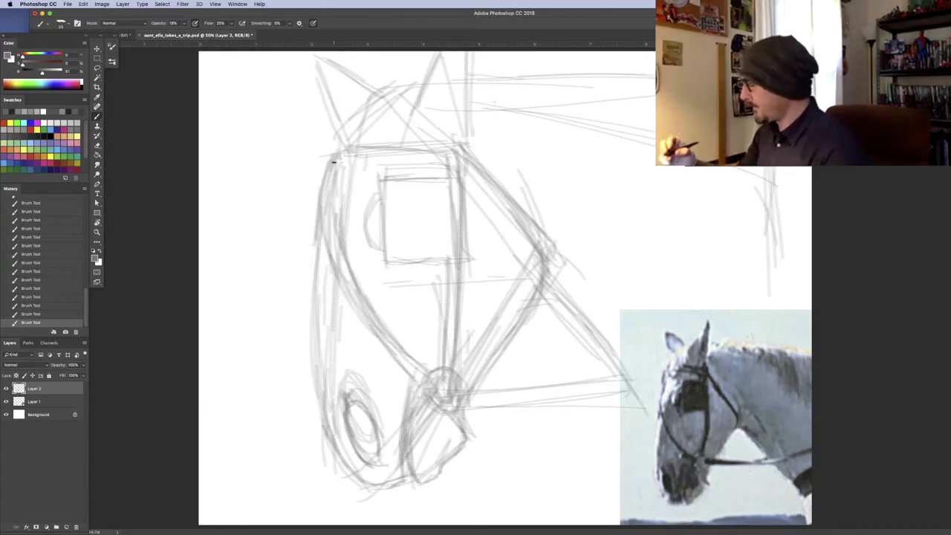
{"action": "left_click_drag", "start_coordinate": [345, 222], "coordinate": [357, 278]}
{"action": "left_click_drag", "start_coordinate": [354, 228], "coordinate": [356, 256]}
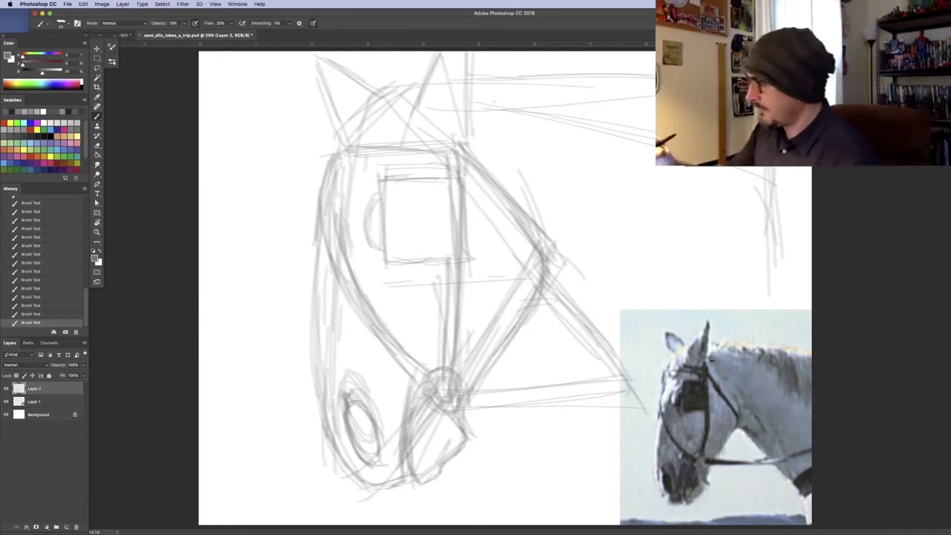
Step: Refine the eye bulge beside the blinder and strengthen the blinder square's upper and lower edges
{"action": "left_click_drag", "start_coordinate": [367, 228], "coordinate": [369, 252]}
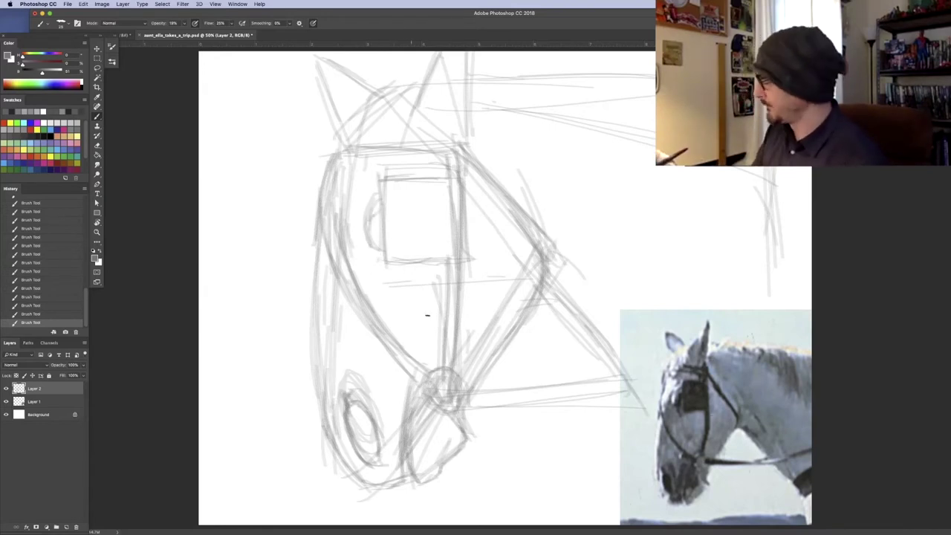
{"action": "mouse_move", "coordinate": [363, 240]}
{"action": "left_mouse_down"}
{"action": "mouse_move", "coordinate": [373, 263]}
{"action": "mouse_move", "coordinate": [461, 259]}
{"action": "left_mouse_up"}
{"action": "left_click_drag", "start_coordinate": [394, 171], "coordinate": [448, 180]}
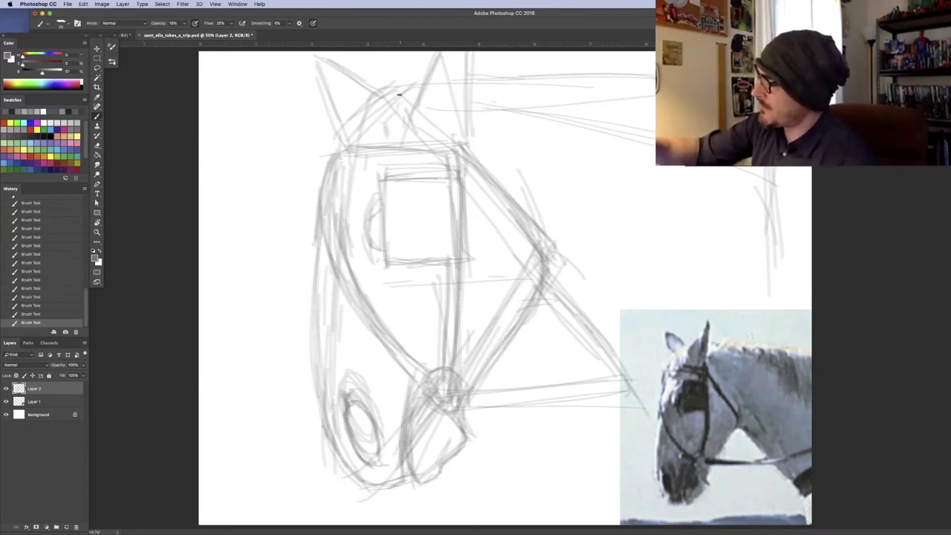
Step: Redraw the outlines of both ears and strengthen the browband between the forehead and the near ear
{"action": "mouse_move", "coordinate": [401, 99]}
{"action": "left_mouse_down"}
{"action": "mouse_move", "coordinate": [434, 55]}
{"action": "mouse_move", "coordinate": [428, 61]}
{"action": "left_mouse_up"}
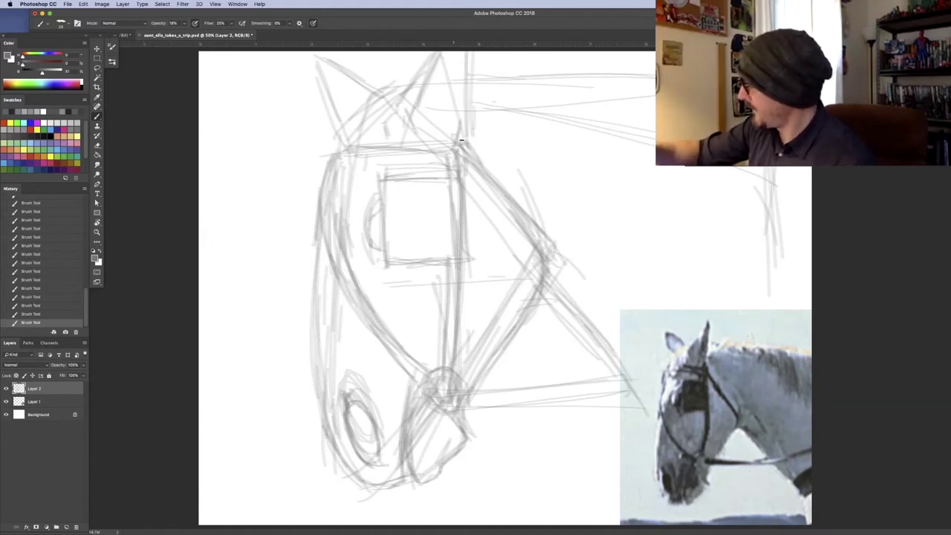
{"action": "mouse_move", "coordinate": [377, 154]}
{"action": "left_mouse_down"}
{"action": "mouse_move", "coordinate": [434, 155]}
{"action": "mouse_move", "coordinate": [455, 145]}
{"action": "left_mouse_up"}
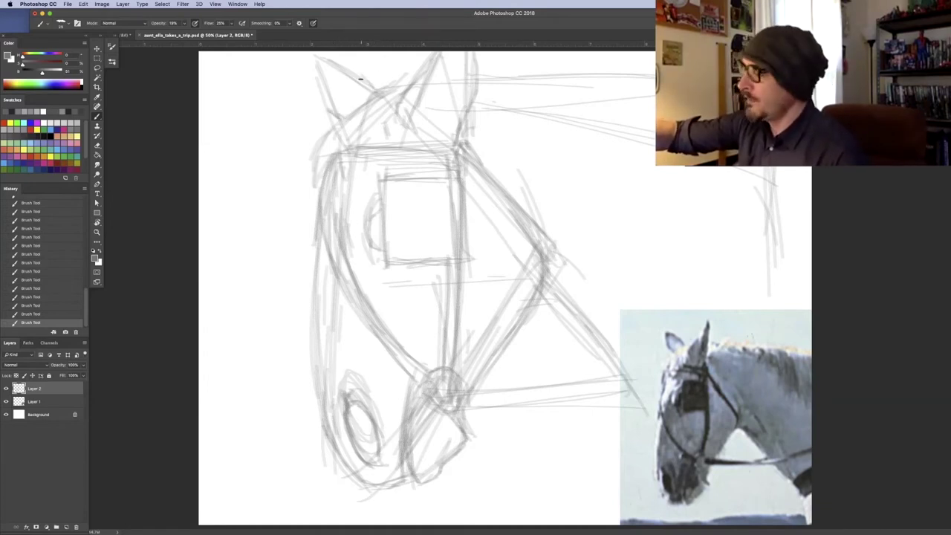
{"action": "mouse_move", "coordinate": [324, 105]}
{"action": "left_mouse_down"}
{"action": "mouse_move", "coordinate": [307, 57]}
{"action": "mouse_move", "coordinate": [366, 66]}
{"action": "mouse_move", "coordinate": [331, 54]}
{"action": "mouse_move", "coordinate": [360, 79]}
{"action": "left_mouse_up"}
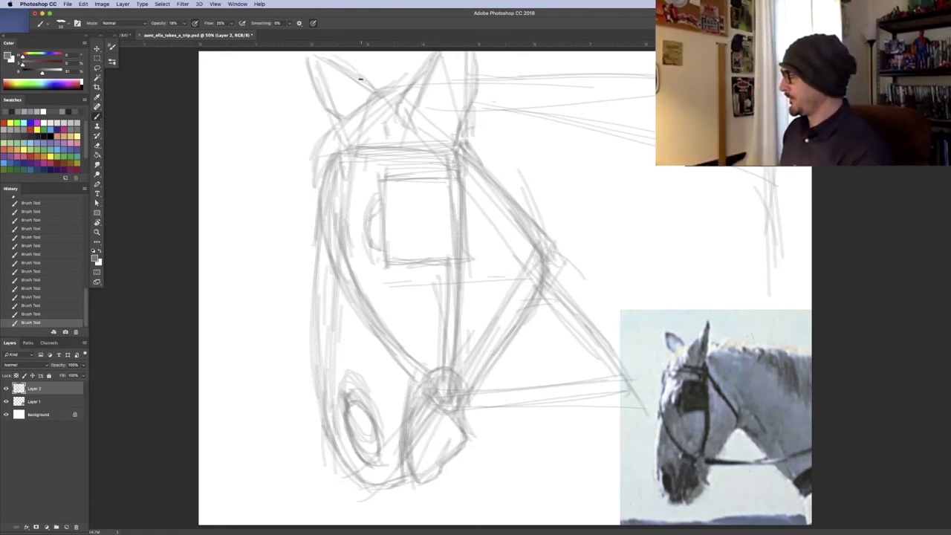
Step: Reinforce the throat strap, the underside of the neck, and the two rein lines running back from the bit ring
{"action": "left_click_drag", "start_coordinate": [532, 247], "coordinate": [551, 296]}
{"action": "mouse_move", "coordinate": [468, 166]}
{"action": "left_mouse_down"}
{"action": "mouse_move", "coordinate": [498, 215]}
{"action": "mouse_move", "coordinate": [500, 199]}
{"action": "mouse_move", "coordinate": [548, 297]}
{"action": "mouse_move", "coordinate": [546, 249]}
{"action": "mouse_move", "coordinate": [529, 221]}
{"action": "left_mouse_up"}
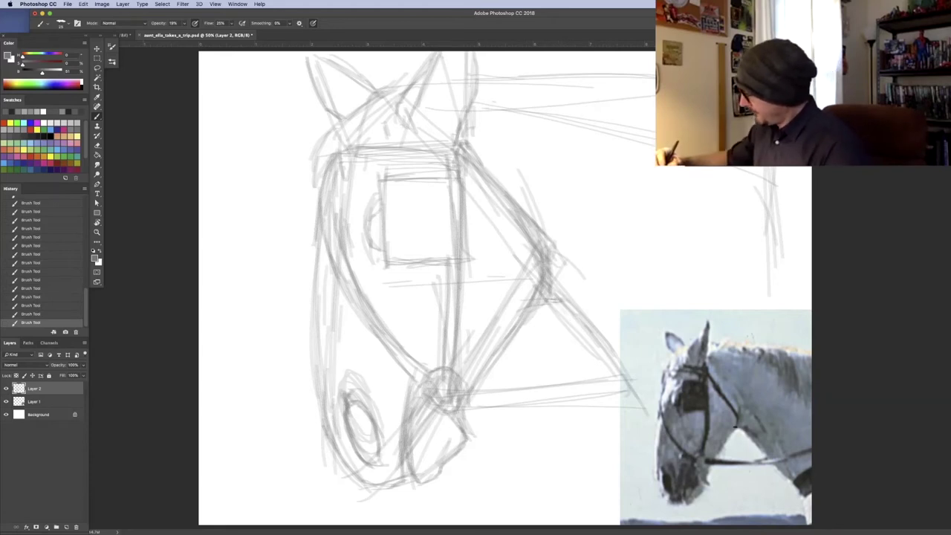
{"action": "mouse_move", "coordinate": [564, 302]}
{"action": "left_mouse_down"}
{"action": "mouse_move", "coordinate": [587, 331]}
{"action": "mouse_move", "coordinate": [561, 311]}
{"action": "mouse_move", "coordinate": [616, 368]}
{"action": "left_mouse_up"}
{"action": "left_click_drag", "start_coordinate": [472, 391], "coordinate": [614, 381]}
{"action": "left_click_drag", "start_coordinate": [468, 410], "coordinate": [630, 389]}
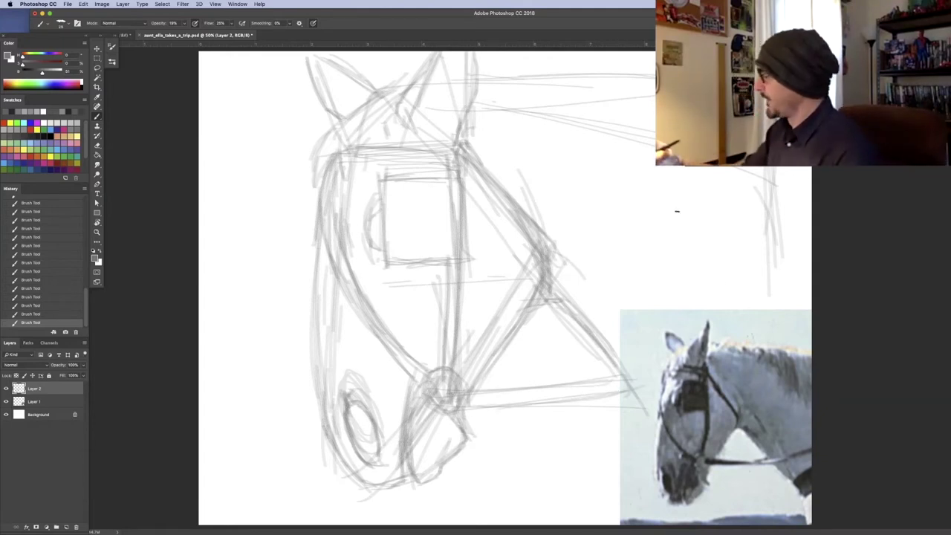
Step: Sketch loose mane strokes along the crest of the neck behind the near ear
{"action": "left_click_drag", "start_coordinate": [484, 106], "coordinate": [538, 126]}
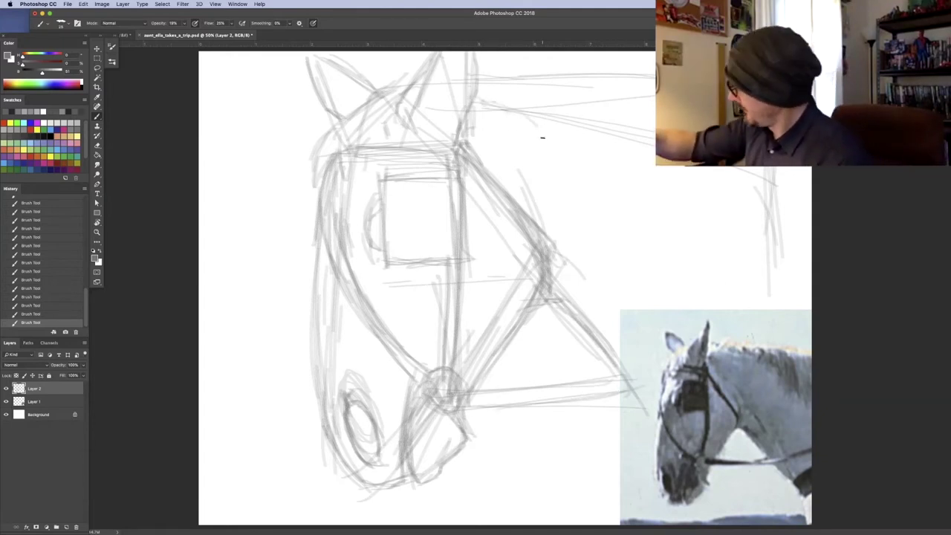
{"action": "left_click_drag", "start_coordinate": [489, 94], "coordinate": [540, 97]}
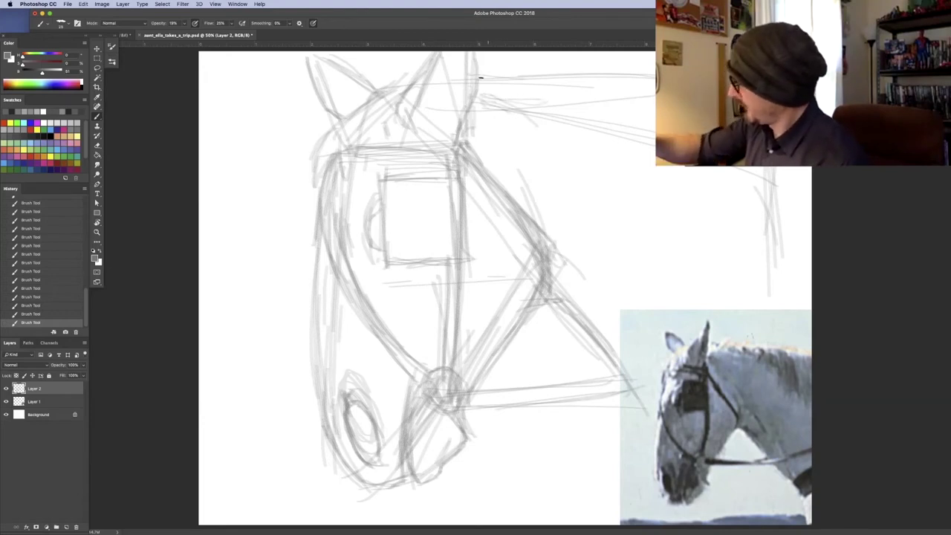
{"action": "mouse_move", "coordinate": [478, 83]}
{"action": "left_mouse_down"}
{"action": "mouse_move", "coordinate": [518, 83]}
{"action": "mouse_move", "coordinate": [509, 98]}
{"action": "mouse_move", "coordinate": [519, 105]}
{"action": "mouse_move", "coordinate": [611, 121]}
{"action": "left_mouse_up"}
{"action": "mouse_move", "coordinate": [545, 83]}
{"action": "left_mouse_down"}
{"action": "mouse_move", "coordinate": [598, 78]}
{"action": "mouse_move", "coordinate": [622, 96]}
{"action": "mouse_move", "coordinate": [550, 93]}
{"action": "mouse_move", "coordinate": [600, 106]}
{"action": "mouse_move", "coordinate": [598, 75]}
{"action": "mouse_move", "coordinate": [631, 103]}
{"action": "mouse_move", "coordinate": [653, 80]}
{"action": "mouse_move", "coordinate": [625, 105]}
{"action": "left_mouse_up"}
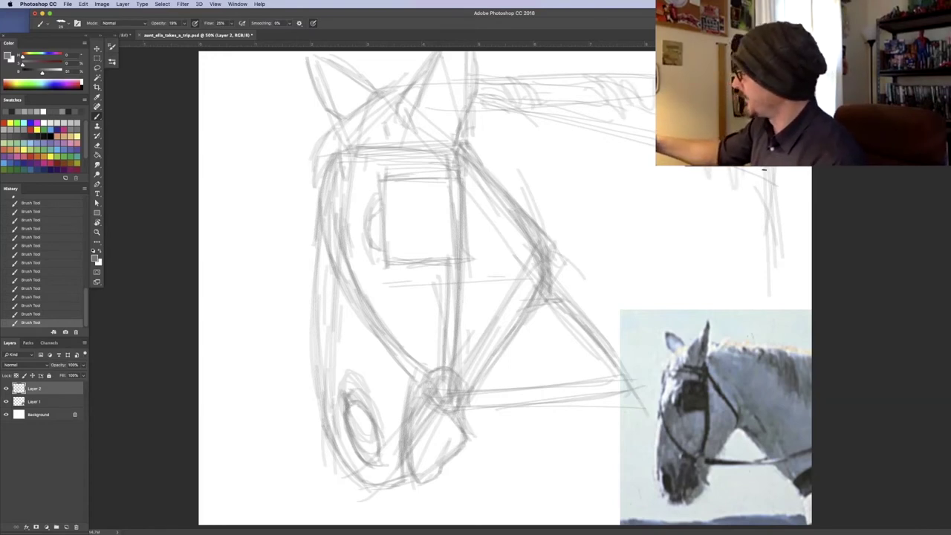
{"action": "right_click", "coordinate": [763, 227]}
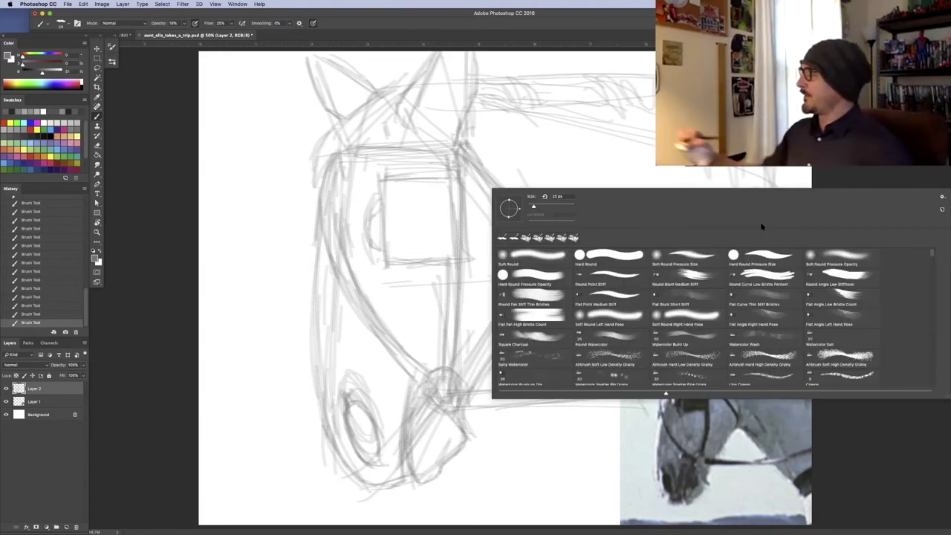
{"action": "key", "text": "Escape"}
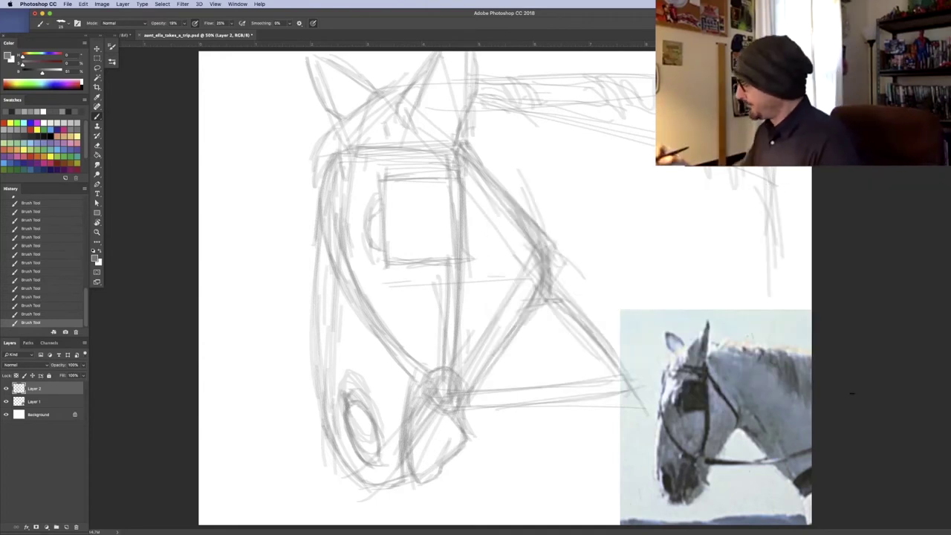
Step: Sketch the crease lines down the neck behind the throat strap and add short strokes around the blinder
{"action": "left_click_drag", "start_coordinate": [541, 214], "coordinate": [576, 258]}
{"action": "left_click_drag", "start_coordinate": [532, 195], "coordinate": [582, 260]}
{"action": "left_click_drag", "start_coordinate": [548, 217], "coordinate": [635, 309]}
{"action": "left_click_drag", "start_coordinate": [584, 266], "coordinate": [634, 313]}
{"action": "left_click_drag", "start_coordinate": [567, 246], "coordinate": [576, 260]}
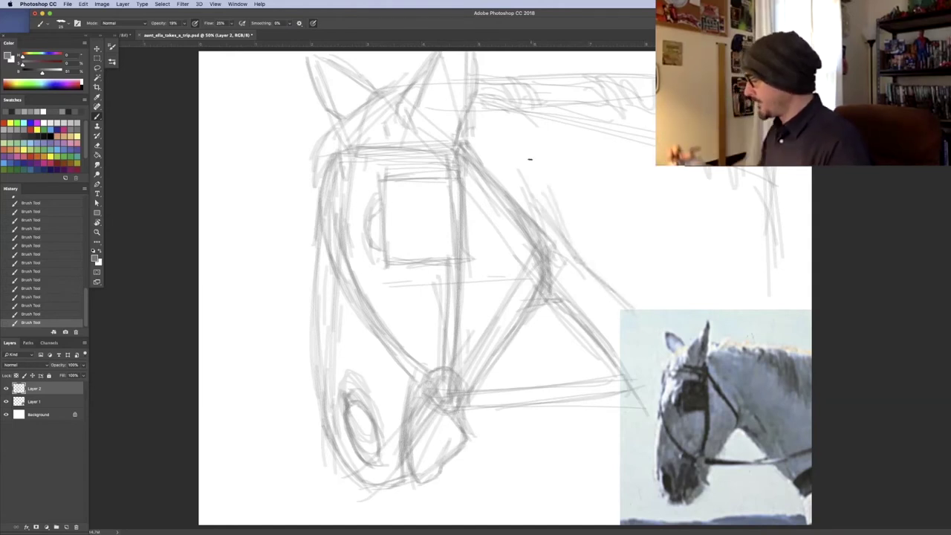
{"action": "left_click_drag", "start_coordinate": [380, 249], "coordinate": [380, 280]}
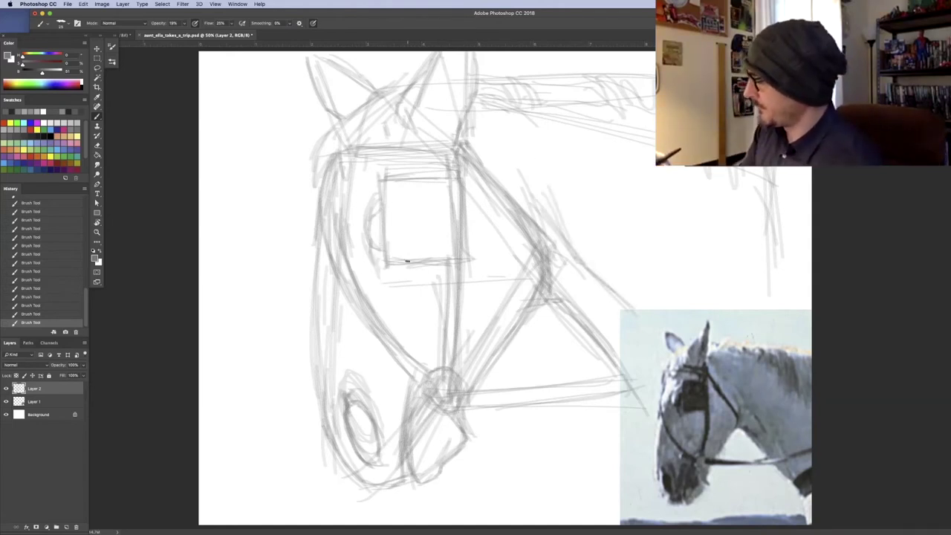
{"action": "left_click_drag", "start_coordinate": [461, 217], "coordinate": [457, 173]}
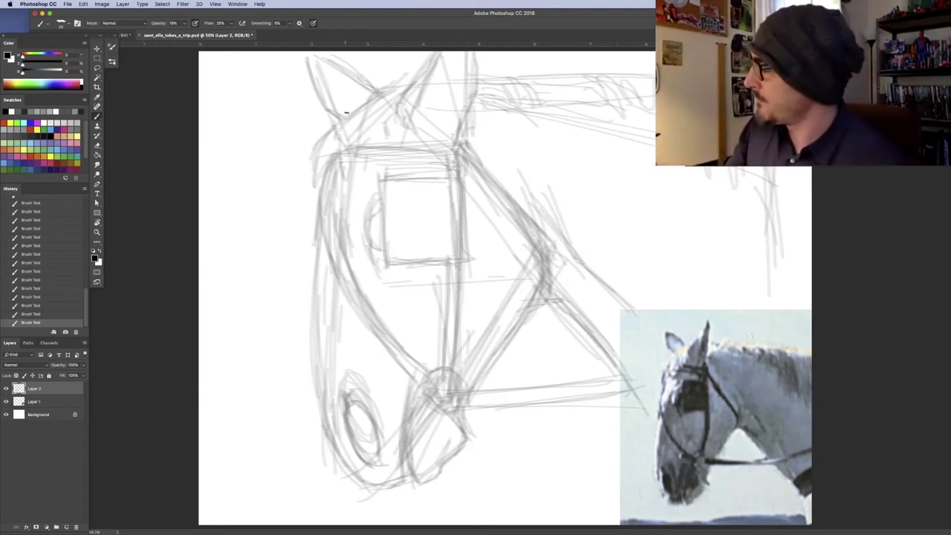
Step: Darken the forelock, the far ear and the browband with black brush strokes
{"action": "mouse_move", "coordinate": [321, 130]}
{"action": "left_mouse_down"}
{"action": "mouse_move", "coordinate": [345, 114]}
{"action": "mouse_move", "coordinate": [305, 142]}
{"action": "mouse_move", "coordinate": [319, 133]}
{"action": "mouse_move", "coordinate": [306, 160]}
{"action": "mouse_move", "coordinate": [319, 144]}
{"action": "mouse_move", "coordinate": [314, 186]}
{"action": "mouse_move", "coordinate": [345, 145]}
{"action": "mouse_move", "coordinate": [343, 175]}
{"action": "mouse_move", "coordinate": [369, 151]}
{"action": "left_mouse_up"}
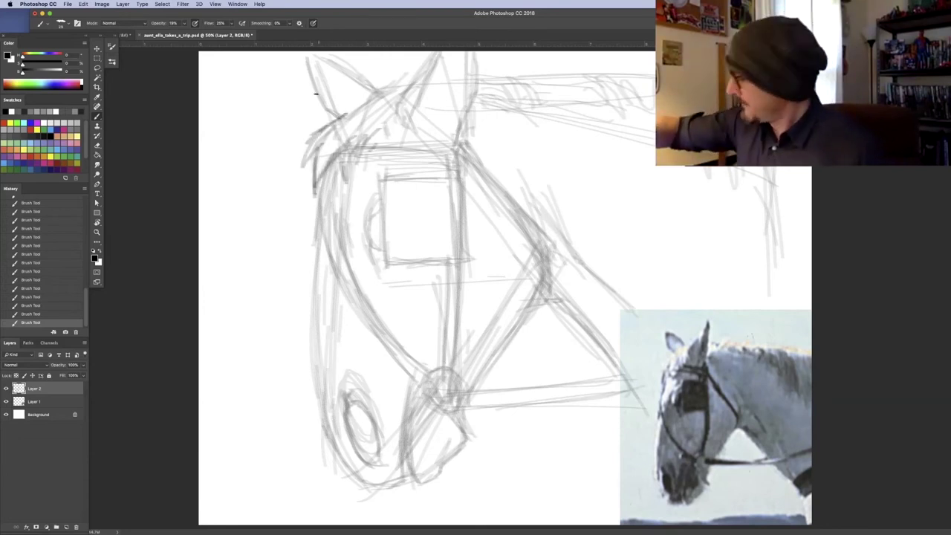
{"action": "mouse_move", "coordinate": [326, 119]}
{"action": "left_mouse_down"}
{"action": "mouse_move", "coordinate": [307, 52]}
{"action": "mouse_move", "coordinate": [324, 53]}
{"action": "mouse_move", "coordinate": [381, 96]}
{"action": "mouse_move", "coordinate": [348, 109]}
{"action": "mouse_move", "coordinate": [405, 83]}
{"action": "left_mouse_up"}
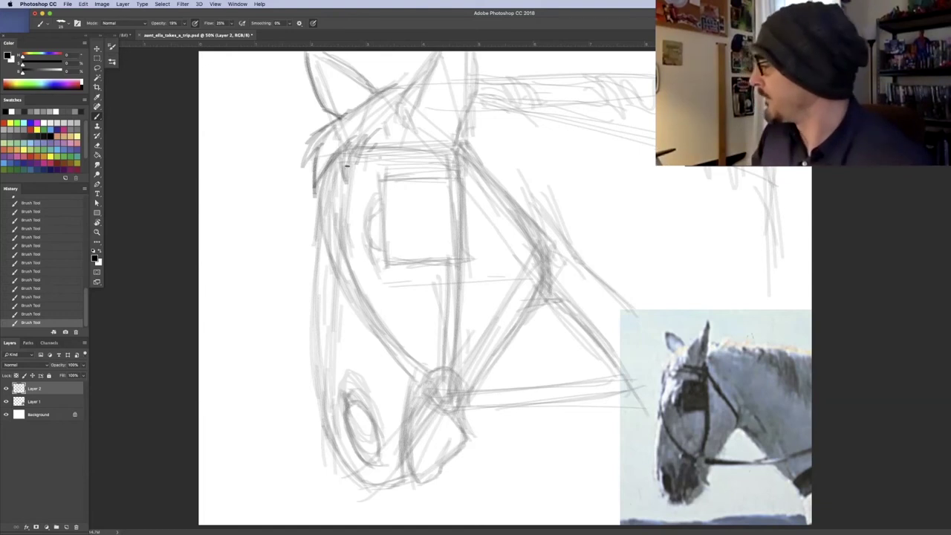
{"action": "mouse_move", "coordinate": [340, 166]}
{"action": "left_mouse_down"}
{"action": "mouse_move", "coordinate": [439, 165]}
{"action": "mouse_move", "coordinate": [337, 168]}
{"action": "mouse_move", "coordinate": [434, 163]}
{"action": "left_mouse_up"}
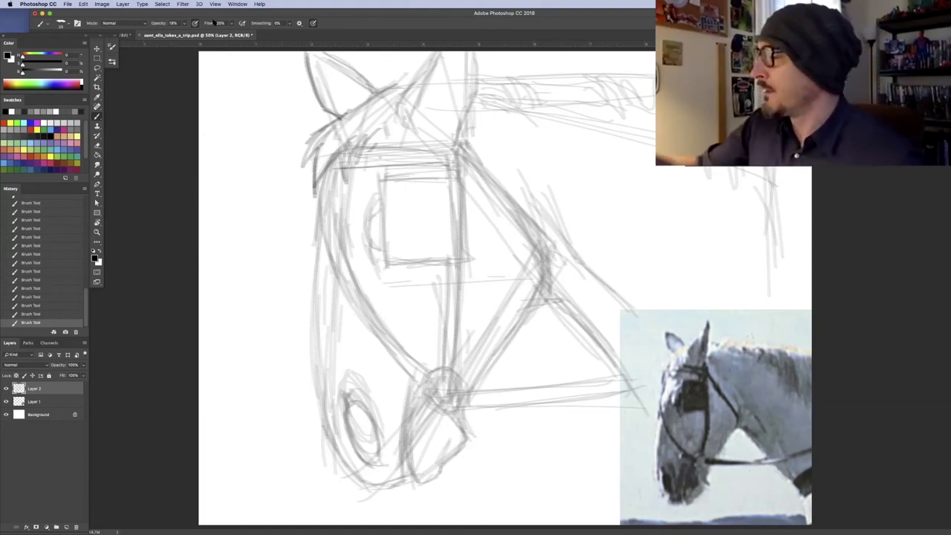
Step: Raise the brush opacity to 43% and increase the brush flow
{"action": "left_click_drag", "start_coordinate": [185, 28], "coordinate": [234, 32]}
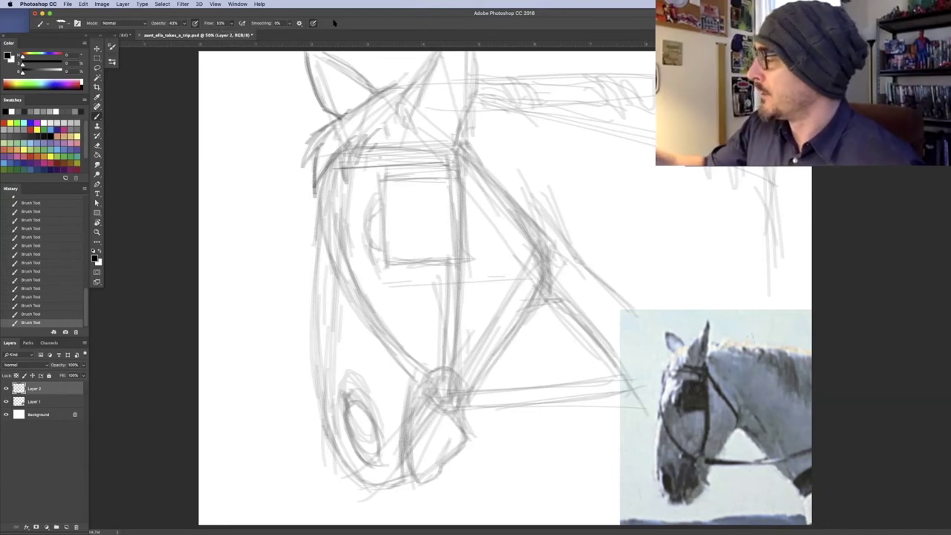
Step: Darken the horizontal lines of the browband across the horse's forehead with black brush strokes
{"action": "left_click_drag", "start_coordinate": [333, 170], "coordinate": [451, 166]}
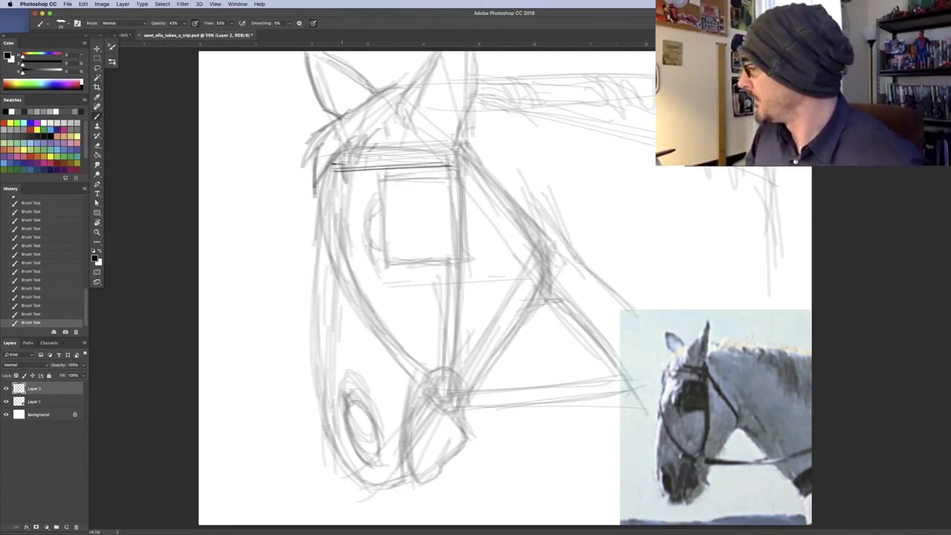
{"action": "left_click_drag", "start_coordinate": [332, 164], "coordinate": [448, 159]}
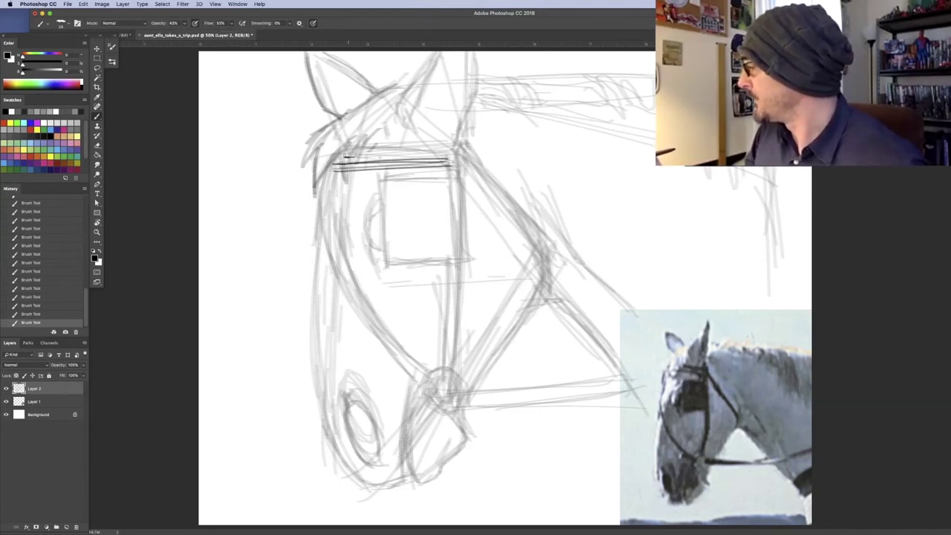
{"action": "left_click_drag", "start_coordinate": [357, 157], "coordinate": [455, 152]}
Step: Darken the browband's upper edge, the outline of the near ear and the forehead line beneath the far ear
{"action": "mouse_move", "coordinate": [355, 148]}
{"action": "left_mouse_down"}
{"action": "mouse_move", "coordinate": [456, 145]}
{"action": "mouse_move", "coordinate": [468, 98]}
{"action": "left_mouse_up"}
{"action": "left_click_drag", "start_coordinate": [457, 138], "coordinate": [471, 57]}
{"action": "left_click_drag", "start_coordinate": [399, 112], "coordinate": [397, 123]}
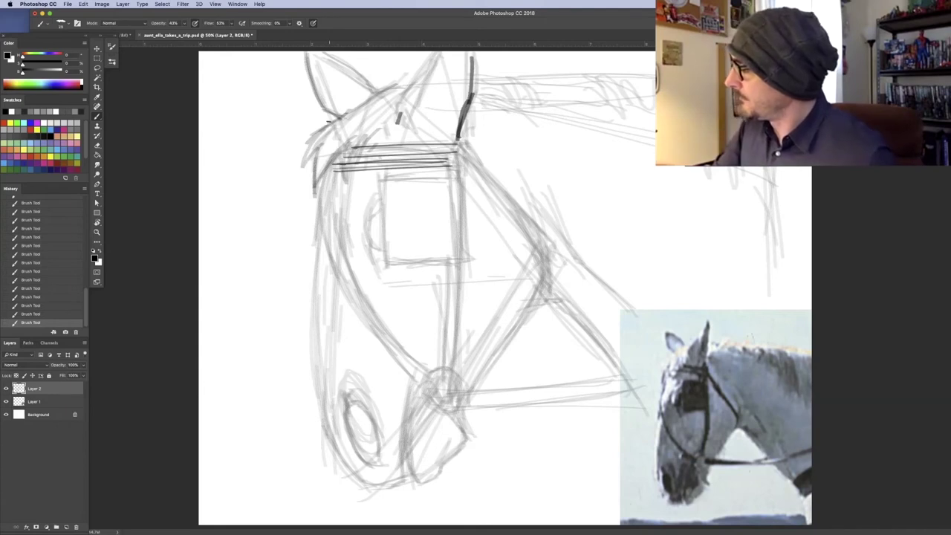
{"action": "mouse_move", "coordinate": [315, 130]}
{"action": "left_mouse_down"}
{"action": "mouse_move", "coordinate": [408, 80]}
{"action": "mouse_move", "coordinate": [405, 103]}
{"action": "mouse_move", "coordinate": [438, 49]}
{"action": "mouse_move", "coordinate": [450, 62]}
{"action": "mouse_move", "coordinate": [444, 110]}
{"action": "left_mouse_up"}
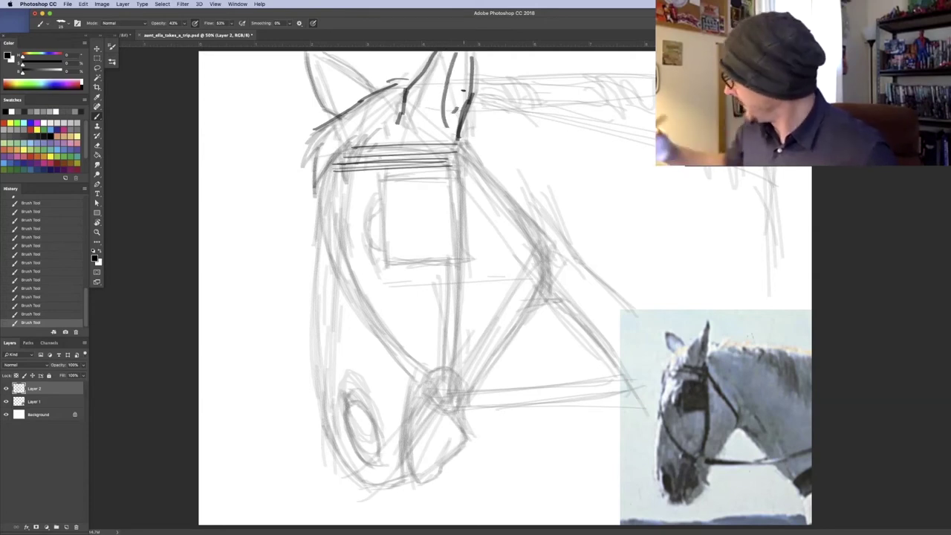
Step: Outline the square blinder beside the eye with dark brush strokes
{"action": "left_click_drag", "start_coordinate": [391, 178], "coordinate": [454, 177]}
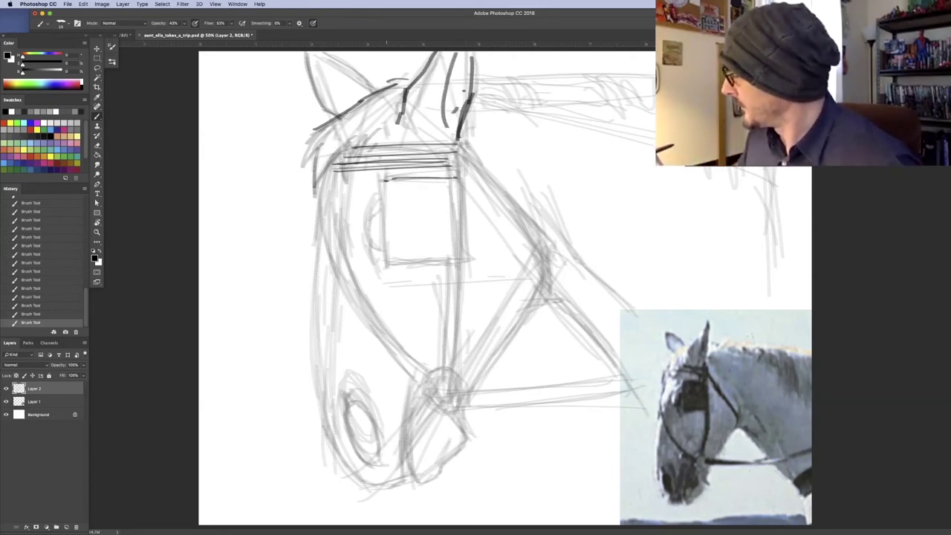
{"action": "mouse_move", "coordinate": [383, 179]}
{"action": "left_mouse_down"}
{"action": "mouse_move", "coordinate": [388, 260]}
{"action": "mouse_move", "coordinate": [464, 258]}
{"action": "left_mouse_up"}
{"action": "mouse_move", "coordinate": [454, 182]}
{"action": "left_mouse_down"}
{"action": "mouse_move", "coordinate": [463, 254]}
{"action": "mouse_move", "coordinate": [448, 272]}
{"action": "mouse_move", "coordinate": [448, 305]}
{"action": "left_mouse_up"}
Step: Darken both edges of the cheek strap below the blinder and of the long curved strap running down the face
{"action": "left_click_drag", "start_coordinate": [447, 260], "coordinate": [449, 316]}
{"action": "left_click_drag", "start_coordinate": [458, 261], "coordinate": [451, 364]}
{"action": "left_click_drag", "start_coordinate": [449, 315], "coordinate": [446, 379]}
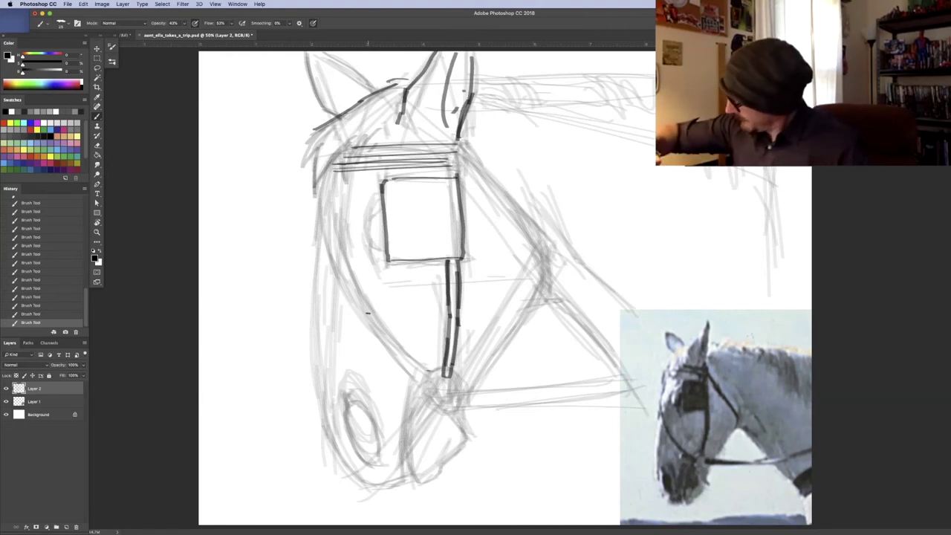
{"action": "mouse_move", "coordinate": [427, 370]}
{"action": "left_mouse_down"}
{"action": "mouse_move", "coordinate": [343, 255]}
{"action": "mouse_move", "coordinate": [330, 184]}
{"action": "left_mouse_up"}
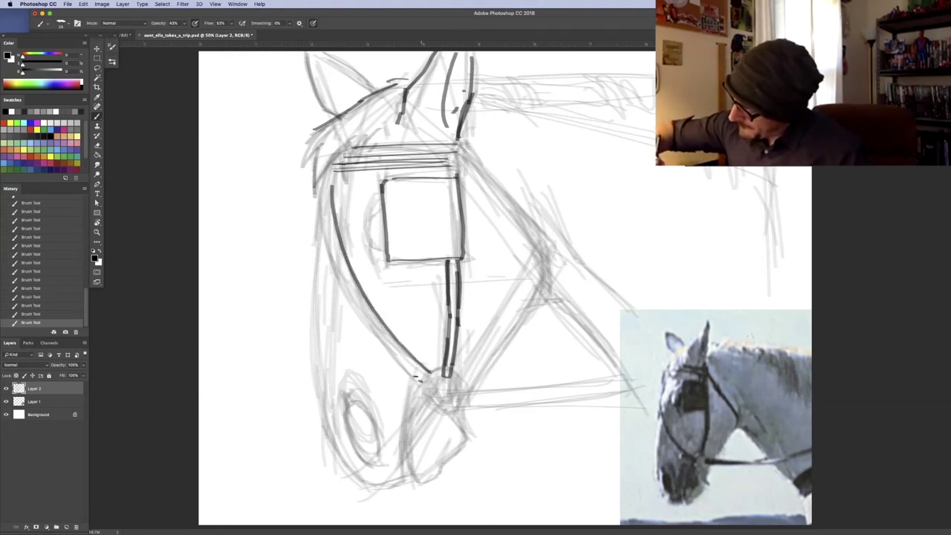
{"action": "mouse_move", "coordinate": [416, 378]}
{"action": "left_mouse_down"}
{"action": "mouse_move", "coordinate": [346, 294]}
{"action": "mouse_move", "coordinate": [320, 235]}
{"action": "mouse_move", "coordinate": [324, 191]}
{"action": "left_mouse_up"}
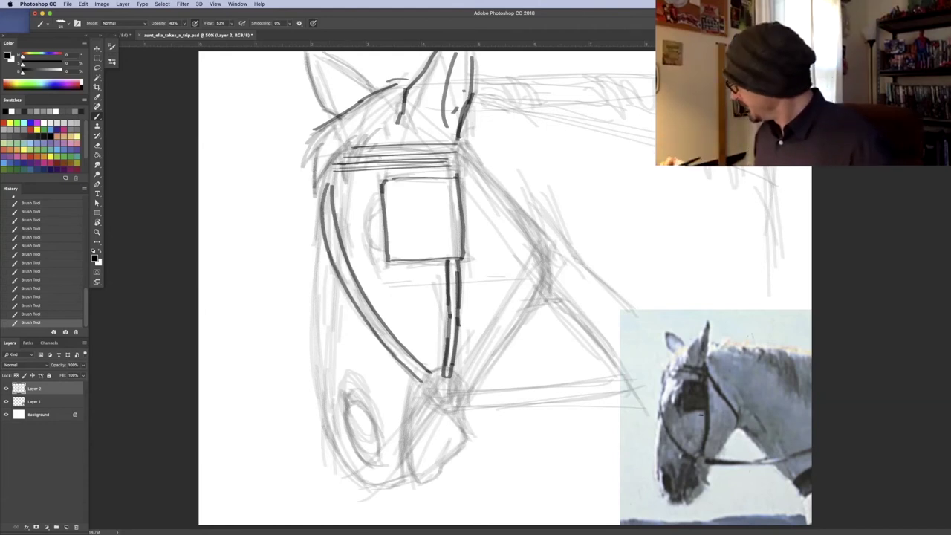
Step: Outline the curved eye shape protruding in front of the blinder with dark strokes
{"action": "left_click_drag", "start_coordinate": [380, 205], "coordinate": [370, 238]}
{"action": "left_click_drag", "start_coordinate": [378, 204], "coordinate": [367, 260]}
{"action": "mouse_move", "coordinate": [385, 248]}
{"action": "left_mouse_down"}
{"action": "mouse_move", "coordinate": [379, 285]}
{"action": "mouse_move", "coordinate": [383, 249]}
{"action": "left_mouse_up"}
{"action": "left_click_drag", "start_coordinate": [372, 215], "coordinate": [377, 207]}
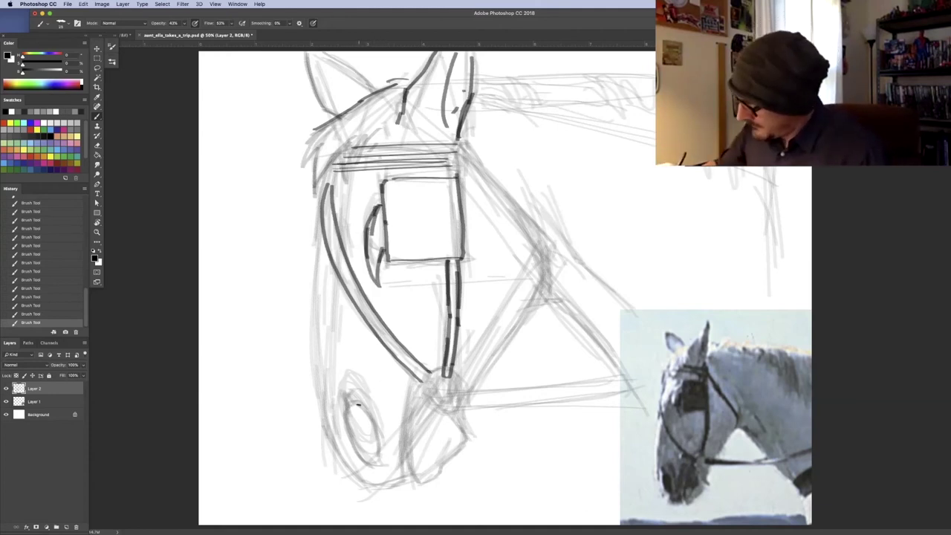
Step: Outline the oval nostril and darken the straight profile line along the front of the nose
{"action": "left_click_drag", "start_coordinate": [341, 402], "coordinate": [360, 401]}
{"action": "mouse_move", "coordinate": [345, 404]}
{"action": "left_mouse_down"}
{"action": "mouse_move", "coordinate": [347, 434]}
{"action": "mouse_move", "coordinate": [379, 472]}
{"action": "left_mouse_up"}
{"action": "mouse_move", "coordinate": [348, 434]}
{"action": "left_mouse_down"}
{"action": "mouse_move", "coordinate": [382, 468]}
{"action": "mouse_move", "coordinate": [362, 410]}
{"action": "left_mouse_up"}
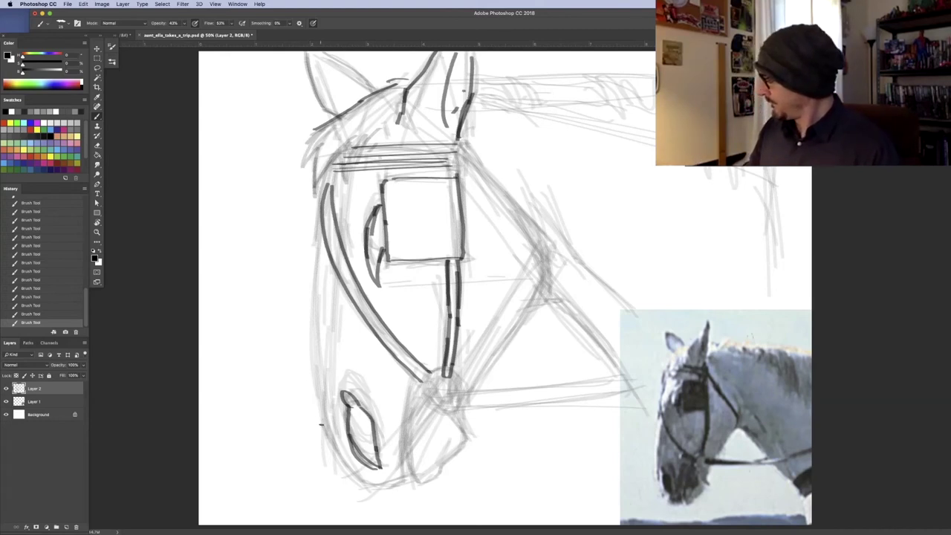
{"action": "left_click_drag", "start_coordinate": [324, 395], "coordinate": [326, 428]}
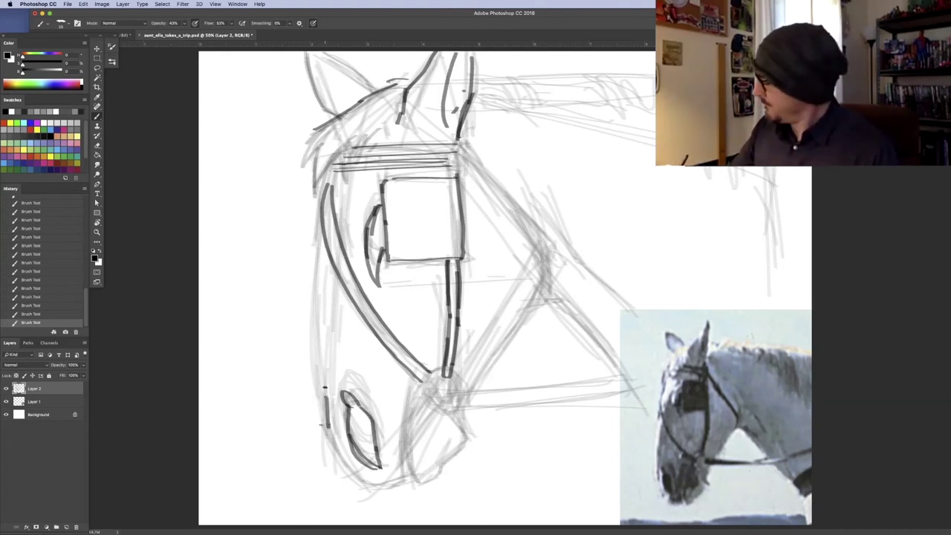
{"action": "left_click_drag", "start_coordinate": [325, 385], "coordinate": [325, 265]}
{"action": "left_click", "coordinate": [325, 251]}
Step: Darken the muzzle's mouth line up to the bit and begin outlining the bit ring
{"action": "mouse_move", "coordinate": [381, 484]}
{"action": "left_mouse_down"}
{"action": "mouse_move", "coordinate": [405, 483]}
{"action": "mouse_move", "coordinate": [412, 466]}
{"action": "mouse_move", "coordinate": [406, 474]}
{"action": "mouse_move", "coordinate": [421, 400]}
{"action": "left_mouse_up"}
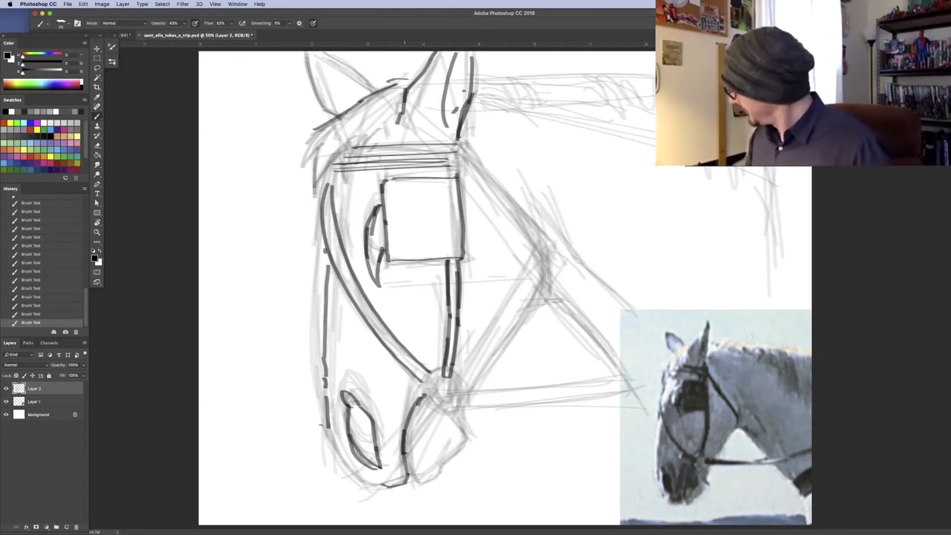
{"action": "mouse_move", "coordinate": [406, 457]}
{"action": "left_mouse_down"}
{"action": "mouse_move", "coordinate": [432, 402]}
{"action": "mouse_move", "coordinate": [438, 406]}
{"action": "mouse_move", "coordinate": [435, 372]}
{"action": "mouse_move", "coordinate": [426, 392]}
{"action": "mouse_move", "coordinate": [442, 370]}
{"action": "mouse_move", "coordinate": [426, 390]}
{"action": "mouse_move", "coordinate": [444, 367]}
{"action": "left_mouse_up"}
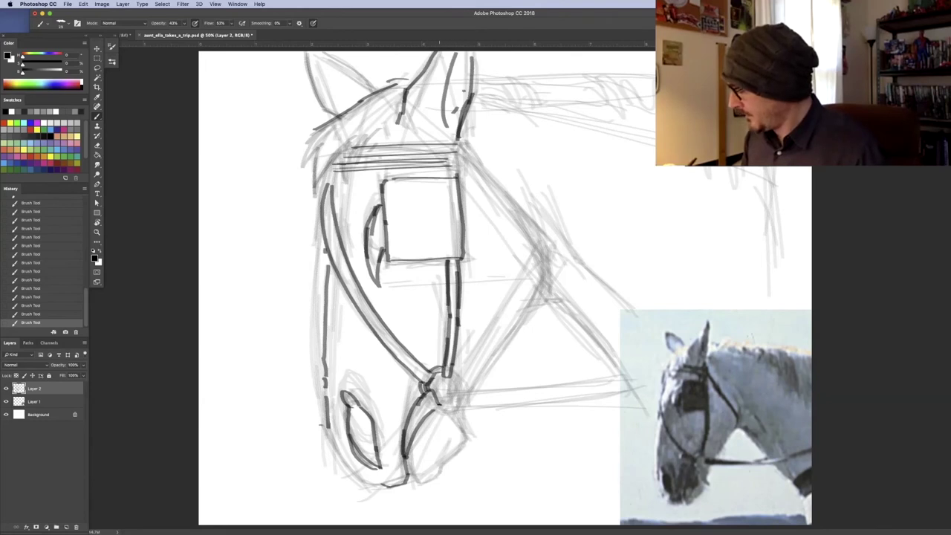
{"action": "mouse_move", "coordinate": [443, 400]}
{"action": "left_mouse_down"}
{"action": "mouse_move", "coordinate": [434, 409]}
{"action": "mouse_move", "coordinate": [456, 420]}
{"action": "left_mouse_up"}
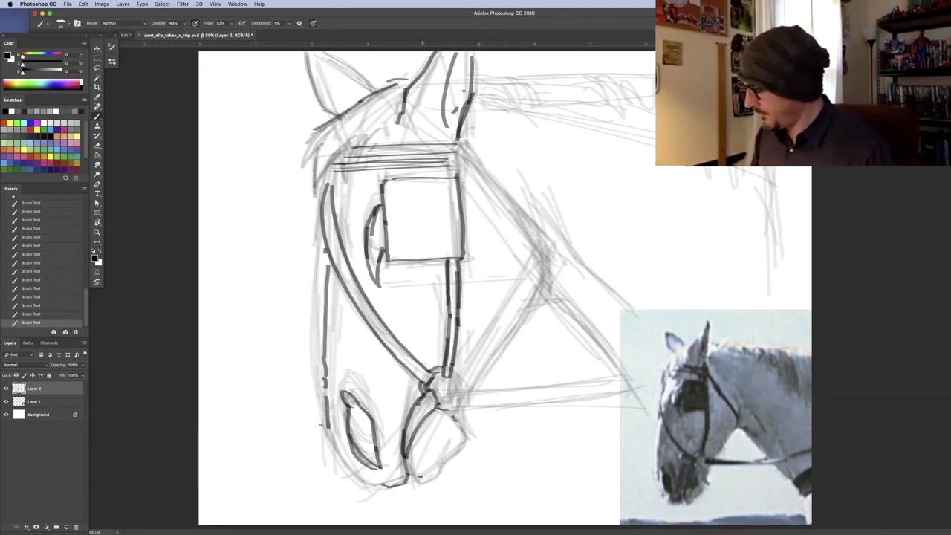
Step: Outline the lower lip and chin, and darken both edges of the rein running back from the bit ring
{"action": "mouse_move", "coordinate": [404, 460]}
{"action": "left_mouse_down"}
{"action": "mouse_move", "coordinate": [423, 486]}
{"action": "mouse_move", "coordinate": [458, 447]}
{"action": "mouse_move", "coordinate": [447, 461]}
{"action": "mouse_move", "coordinate": [606, 380]}
{"action": "left_mouse_up"}
{"action": "left_click_drag", "start_coordinate": [447, 407], "coordinate": [612, 398]}
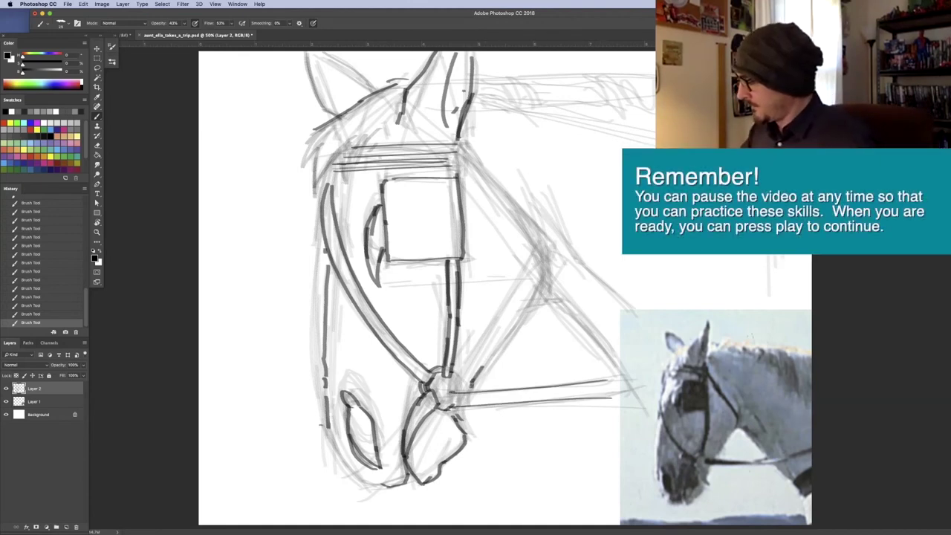
Step: Complete the bit ring's outline and darken the jaw line and the throat strap running down from the browband
{"action": "mouse_move", "coordinate": [450, 378]}
{"action": "left_mouse_down"}
{"action": "mouse_move", "coordinate": [461, 388]}
{"action": "mouse_move", "coordinate": [549, 273]}
{"action": "left_mouse_up"}
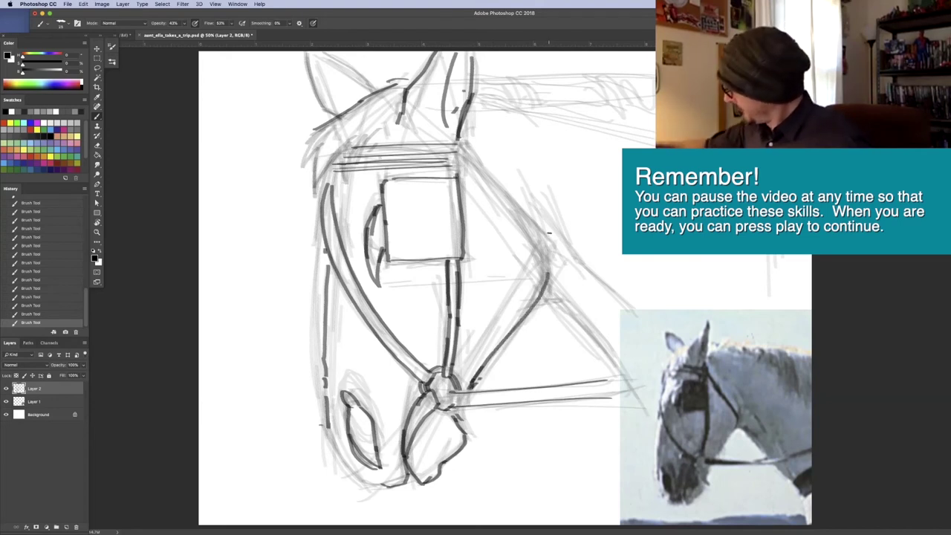
{"action": "left_click_drag", "start_coordinate": [455, 153], "coordinate": [483, 178]}
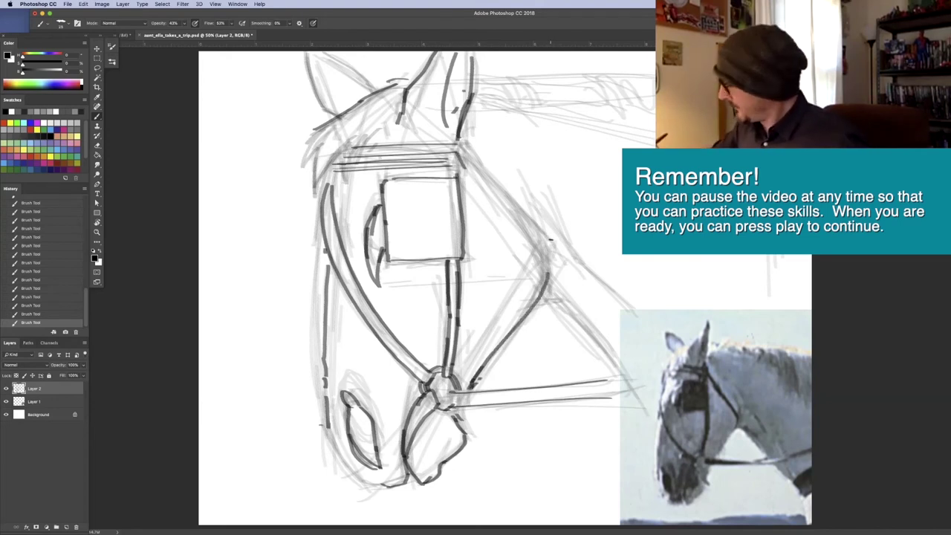
{"action": "left_click_drag", "start_coordinate": [545, 290], "coordinate": [549, 241]}
{"action": "mouse_move", "coordinate": [459, 151]}
{"action": "left_mouse_down"}
{"action": "mouse_move", "coordinate": [542, 269]}
{"action": "mouse_move", "coordinate": [520, 220]}
{"action": "mouse_move", "coordinate": [549, 257]}
{"action": "left_mouse_up"}
{"action": "left_click_drag", "start_coordinate": [491, 205], "coordinate": [543, 272]}
Step: Darken the mane with looping strokes along the crest and zigzag strokes on the strands hanging over the neck
{"action": "mouse_move", "coordinate": [480, 92]}
{"action": "left_mouse_down"}
{"action": "mouse_move", "coordinate": [500, 109]}
{"action": "mouse_move", "coordinate": [491, 72]}
{"action": "mouse_move", "coordinate": [513, 91]}
{"action": "left_mouse_up"}
{"action": "mouse_move", "coordinate": [515, 81]}
{"action": "left_mouse_down"}
{"action": "mouse_move", "coordinate": [550, 102]}
{"action": "mouse_move", "coordinate": [543, 78]}
{"action": "mouse_move", "coordinate": [586, 84]}
{"action": "left_mouse_up"}
{"action": "mouse_move", "coordinate": [549, 112]}
{"action": "left_mouse_down"}
{"action": "mouse_move", "coordinate": [617, 104]}
{"action": "mouse_move", "coordinate": [635, 81]}
{"action": "mouse_move", "coordinate": [656, 88]}
{"action": "left_mouse_up"}
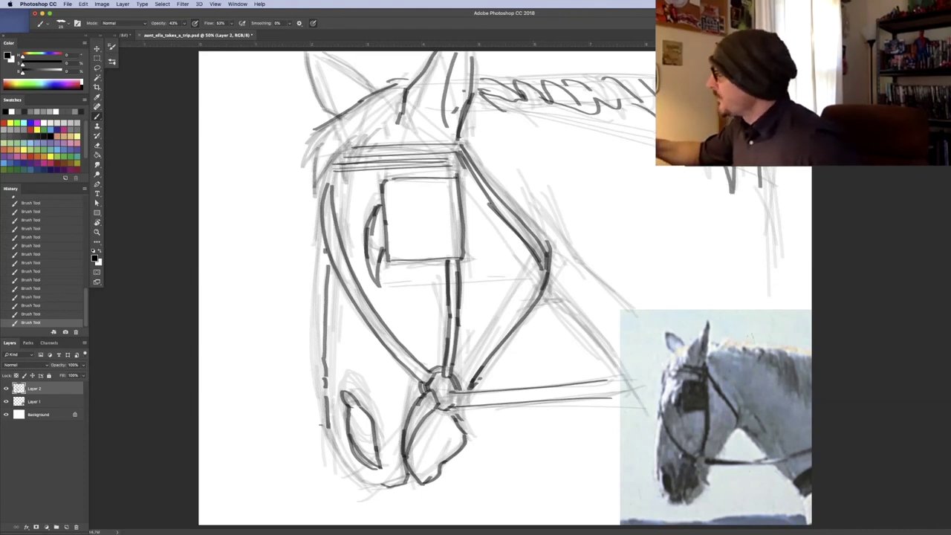
{"action": "mouse_move", "coordinate": [745, 194]}
{"action": "left_mouse_down"}
{"action": "mouse_move", "coordinate": [764, 172]}
{"action": "mouse_move", "coordinate": [772, 199]}
{"action": "left_mouse_up"}
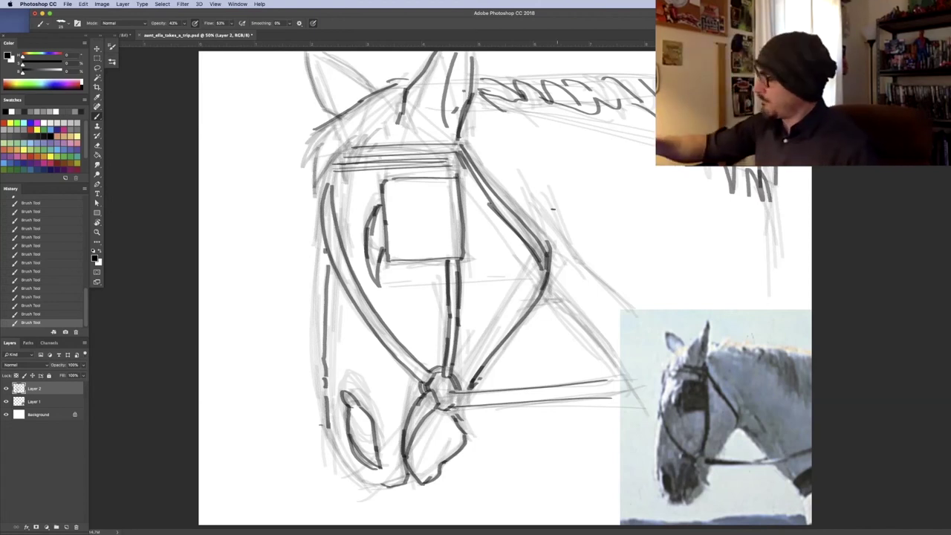
Step: Darken the neck crease behind the jaw and the underside of the neck down to the rein
{"action": "left_click_drag", "start_coordinate": [545, 218], "coordinate": [605, 288]}
{"action": "mouse_move", "coordinate": [541, 297]}
{"action": "left_mouse_down"}
{"action": "mouse_move", "coordinate": [557, 293]}
{"action": "mouse_move", "coordinate": [577, 307]}
{"action": "mouse_move", "coordinate": [571, 300]}
{"action": "mouse_move", "coordinate": [606, 354]}
{"action": "left_mouse_up"}
{"action": "left_click_drag", "start_coordinate": [571, 304], "coordinate": [618, 380]}
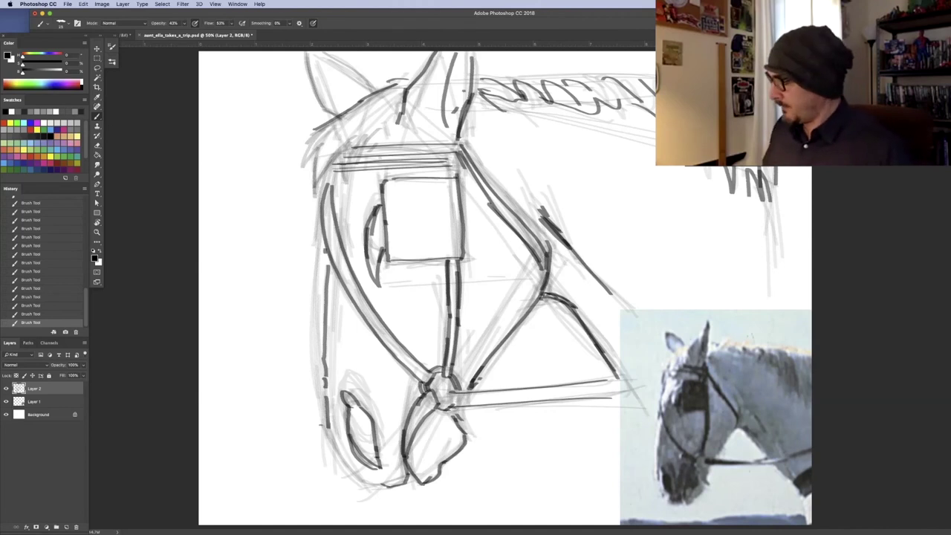
Step: Darken the muzzle lines below the nostril and the forelock strands at the front of the forehead
{"action": "left_click_drag", "start_coordinate": [371, 471], "coordinate": [375, 478]}
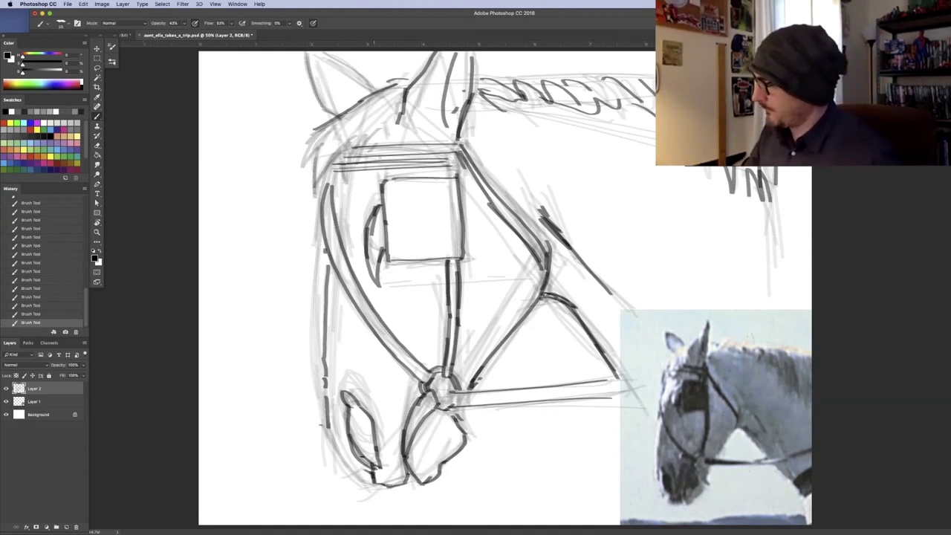
{"action": "left_click_drag", "start_coordinate": [345, 445], "coordinate": [367, 462]}
{"action": "mouse_move", "coordinate": [323, 129]}
{"action": "left_mouse_down"}
{"action": "mouse_move", "coordinate": [294, 175]}
{"action": "mouse_move", "coordinate": [317, 181]}
{"action": "left_mouse_up"}
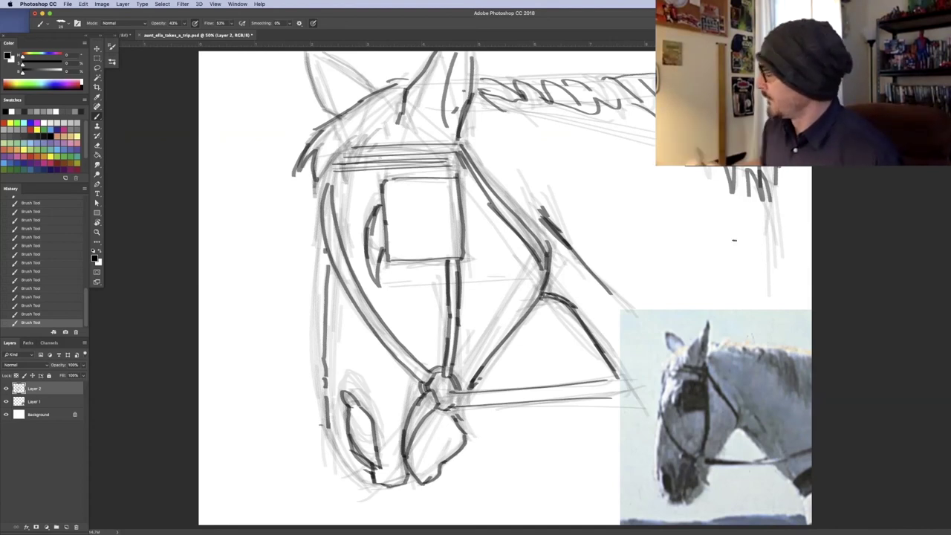
Step: Add dark crease strokes along the upper neck behind the throat strap
{"action": "left_click_drag", "start_coordinate": [521, 177], "coordinate": [547, 215]}
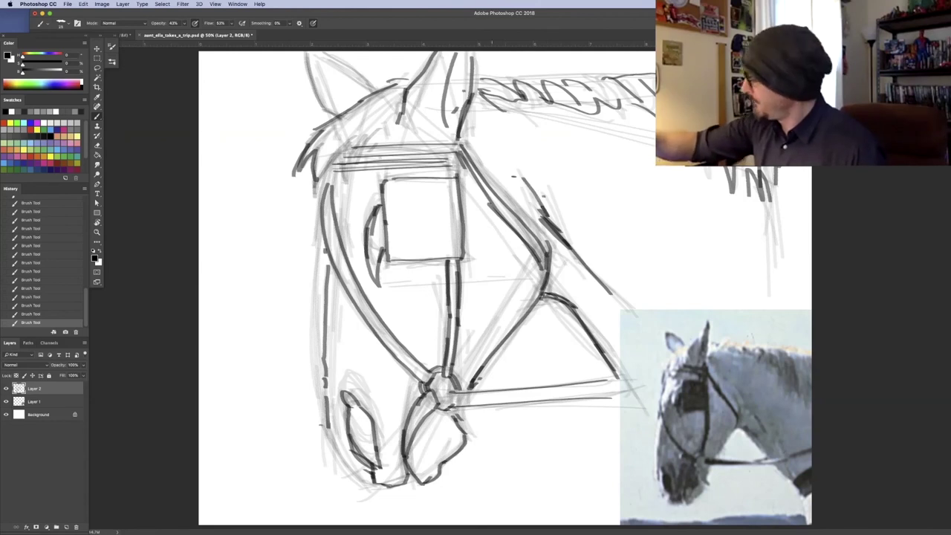
{"action": "left_click_drag", "start_coordinate": [467, 128], "coordinate": [490, 160]}
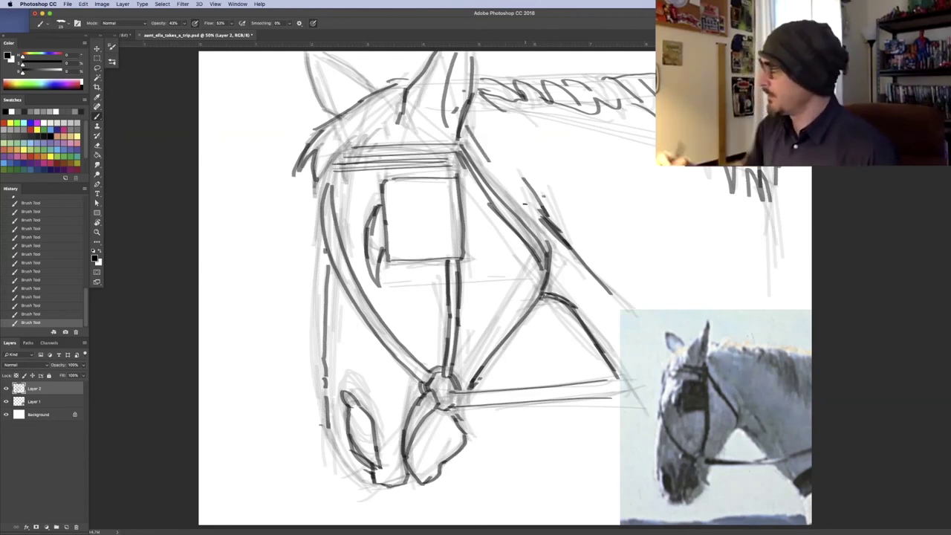
Step: Reinforce the browband lines with more strokes and add short zigzag hair strokes above its front end
{"action": "left_click_drag", "start_coordinate": [333, 171], "coordinate": [446, 166]}
{"action": "mouse_move", "coordinate": [356, 164]}
{"action": "left_mouse_down"}
{"action": "mouse_move", "coordinate": [456, 170]}
{"action": "mouse_move", "coordinate": [462, 158]}
{"action": "left_mouse_up"}
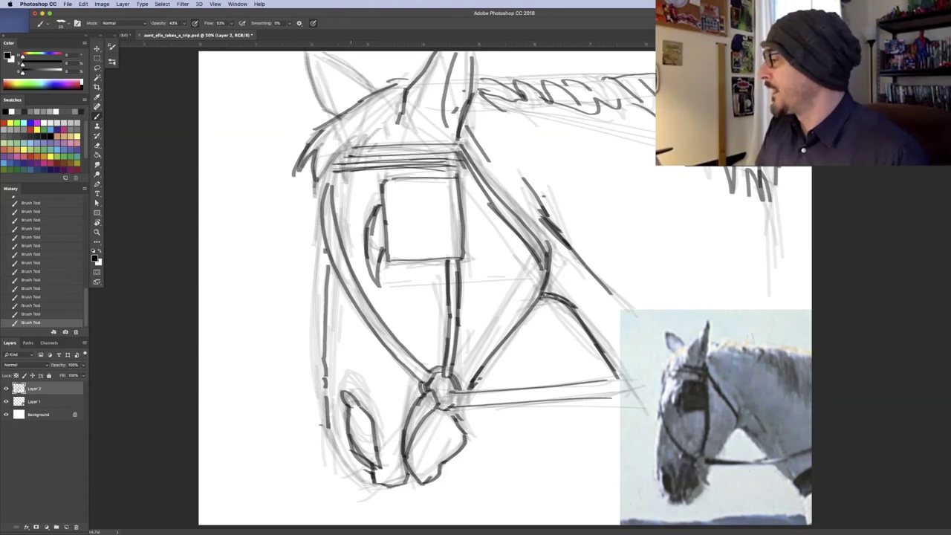
{"action": "left_click_drag", "start_coordinate": [351, 156], "coordinate": [458, 151]}
{"action": "left_click_drag", "start_coordinate": [372, 145], "coordinate": [436, 142]}
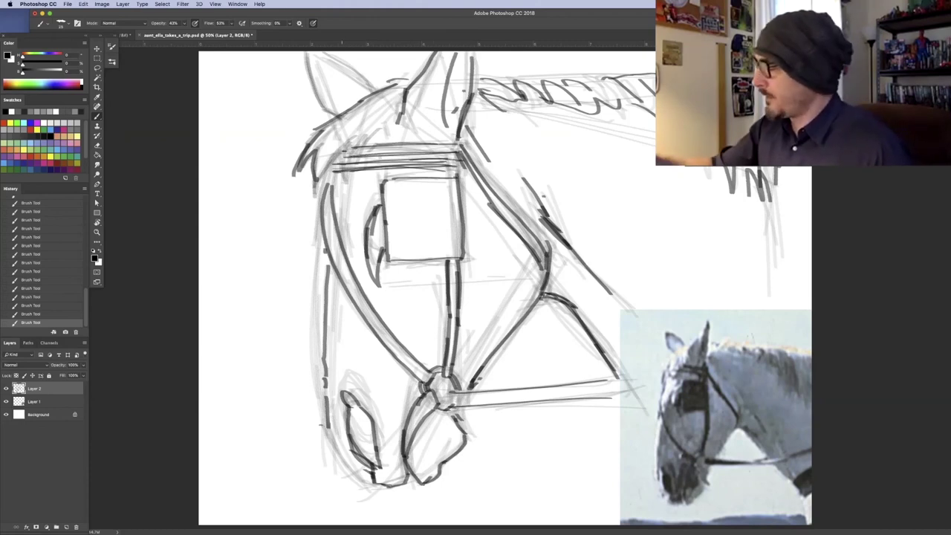
{"action": "mouse_move", "coordinate": [331, 170]}
{"action": "left_mouse_down"}
{"action": "mouse_move", "coordinate": [357, 141]}
{"action": "mouse_move", "coordinate": [356, 166]}
{"action": "mouse_move", "coordinate": [373, 131]}
{"action": "mouse_move", "coordinate": [393, 117]}
{"action": "left_mouse_up"}
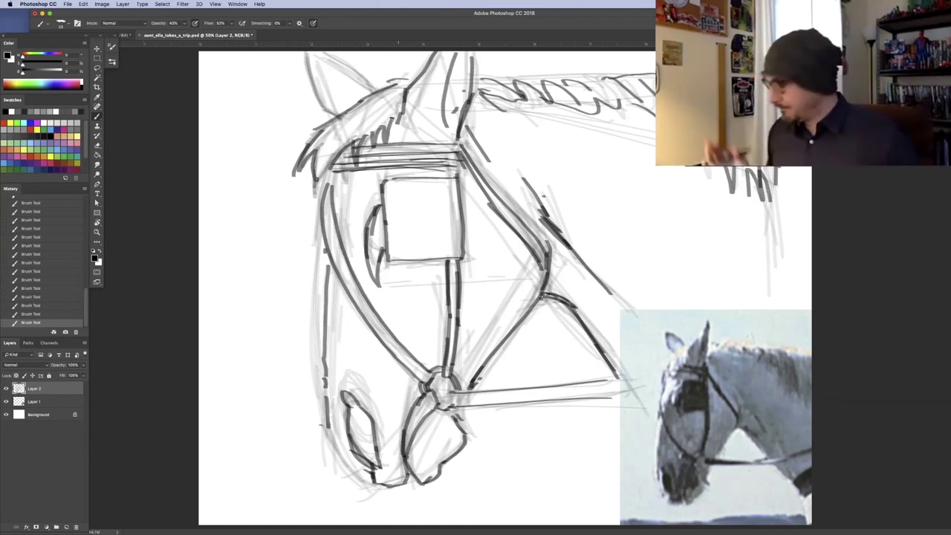